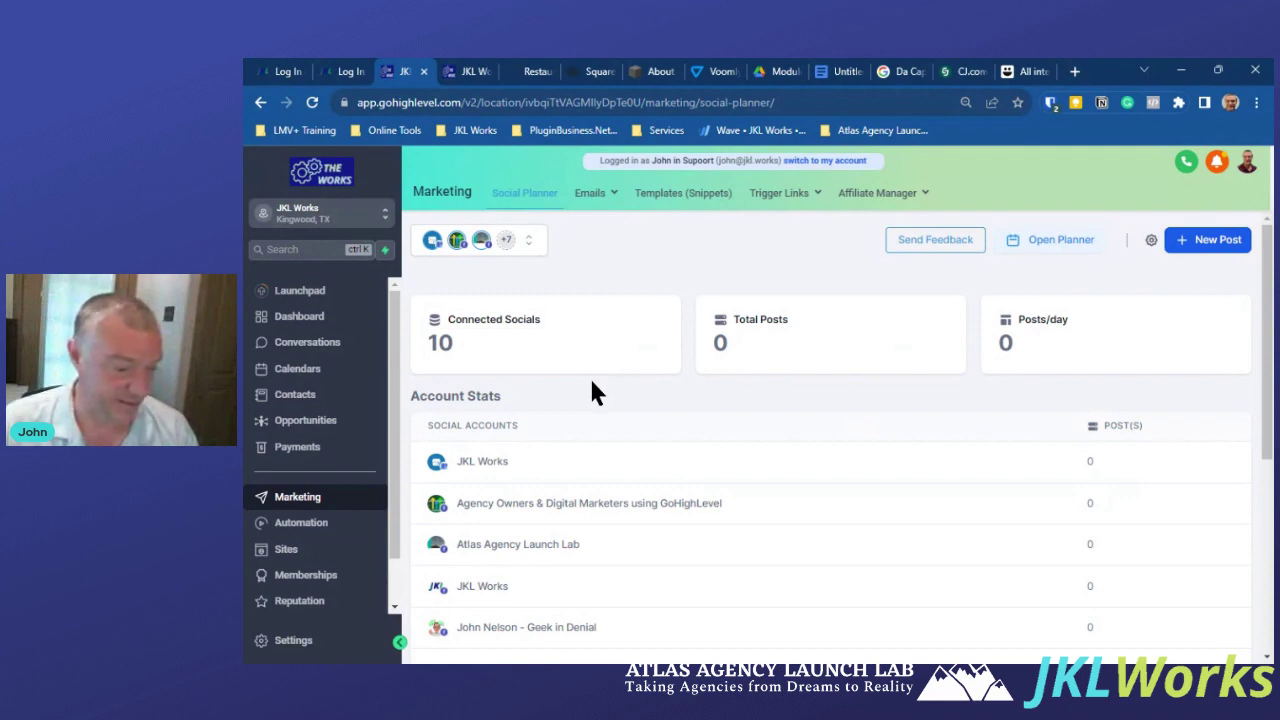
Review the account stats and the list of connected social accounts in the Social Planner, including its group and account options.
{"action": "scroll", "coordinate": [591, 382], "scroll_direction": "down", "scroll_amount": 4}
{"action": "scroll", "coordinate": [591, 382], "scroll_direction": "up", "scroll_amount": 5}
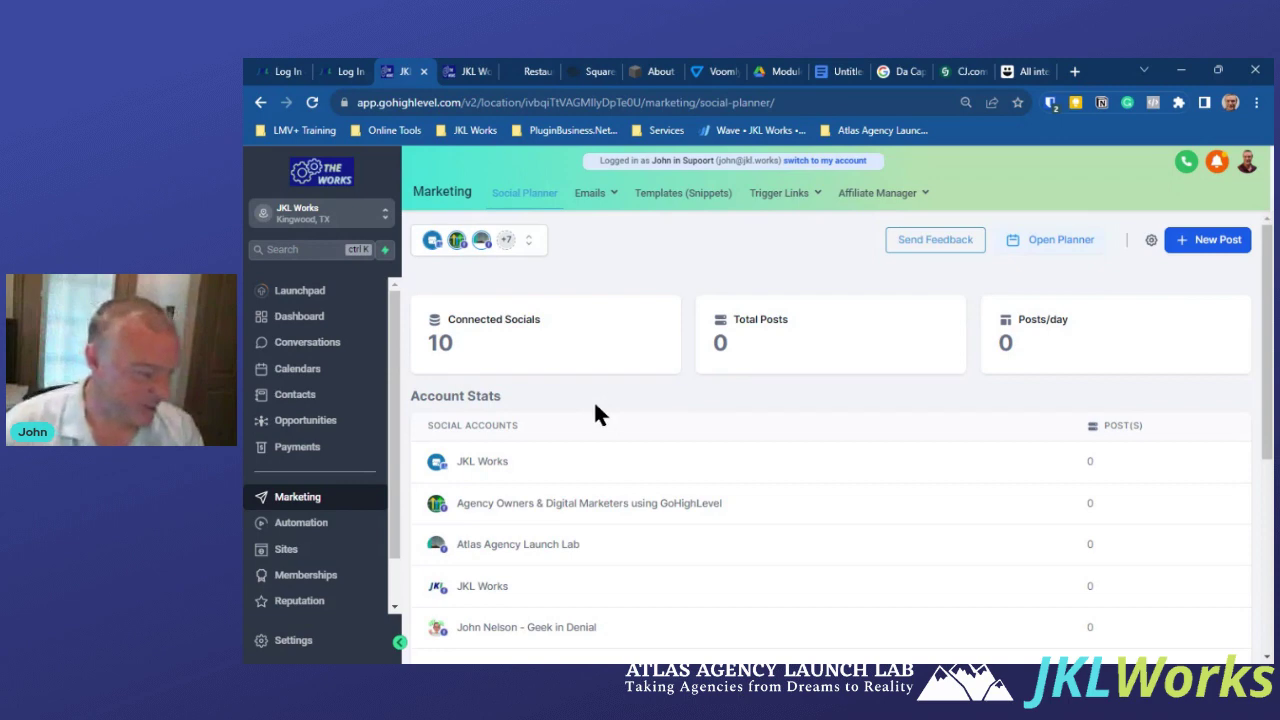
{"action": "left_click", "coordinate": [457, 244]}
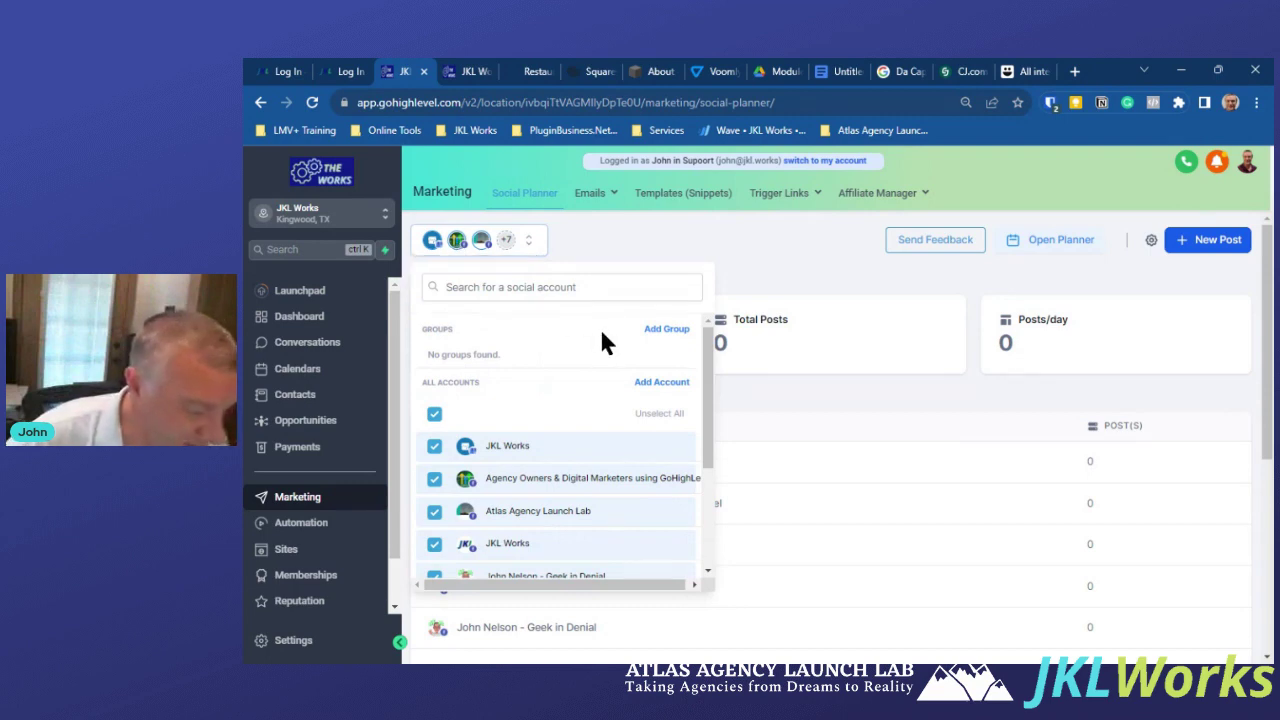
{"action": "scroll", "coordinate": [565, 349], "scroll_direction": "down", "scroll_amount": 3}
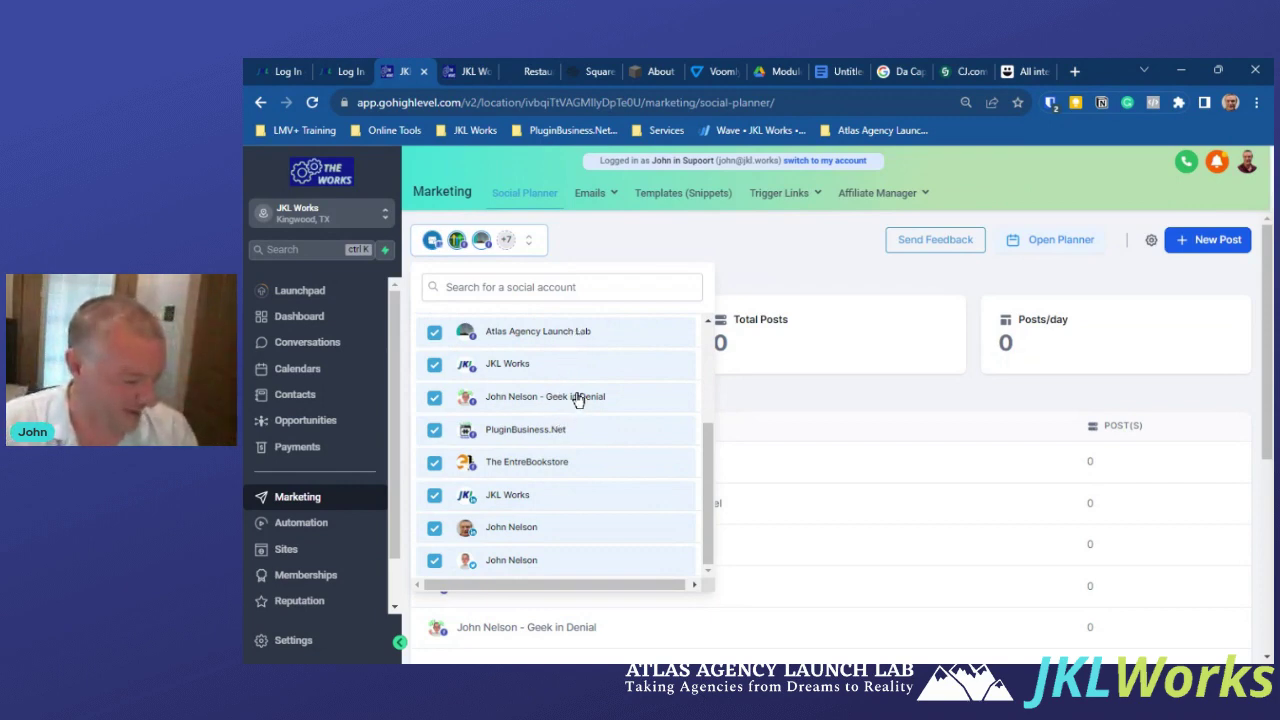
{"action": "scroll", "coordinate": [572, 399], "scroll_direction": "up", "scroll_amount": 3}
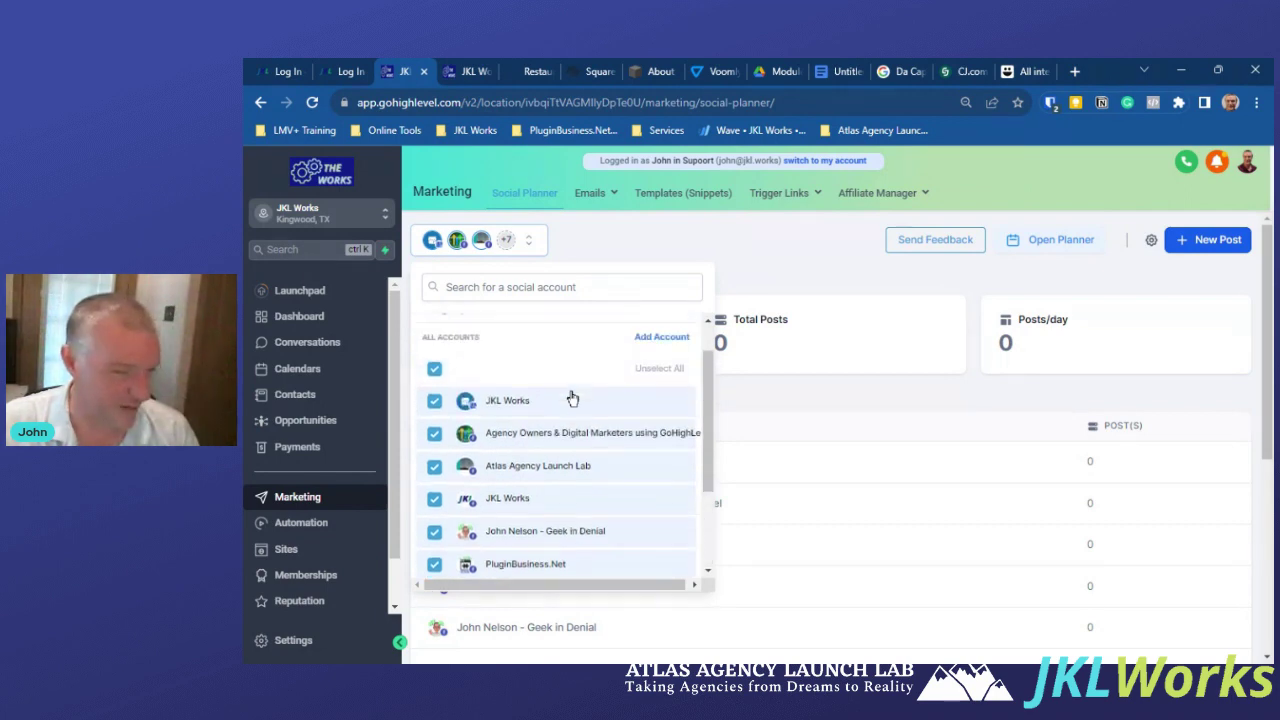
{"action": "scroll", "coordinate": [572, 399], "scroll_direction": "up", "scroll_amount": 1}
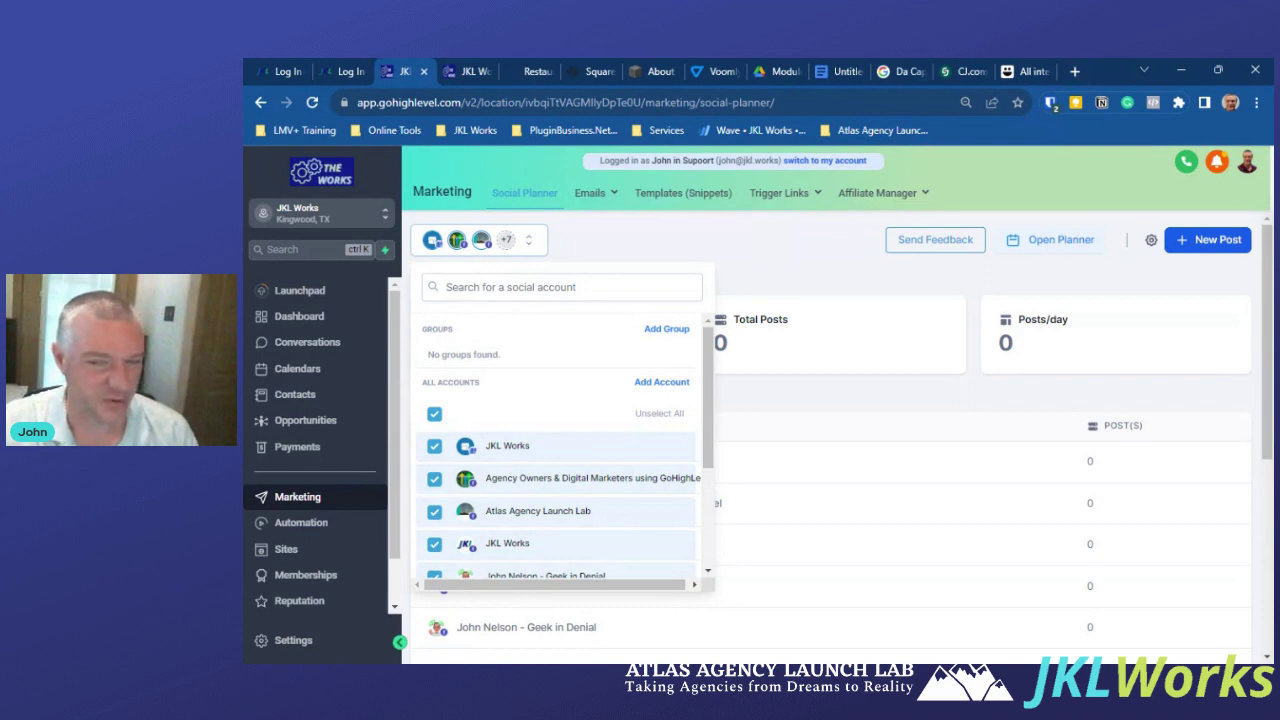
{"action": "scroll", "coordinate": [572, 398], "scroll_direction": "down", "scroll_amount": 4}
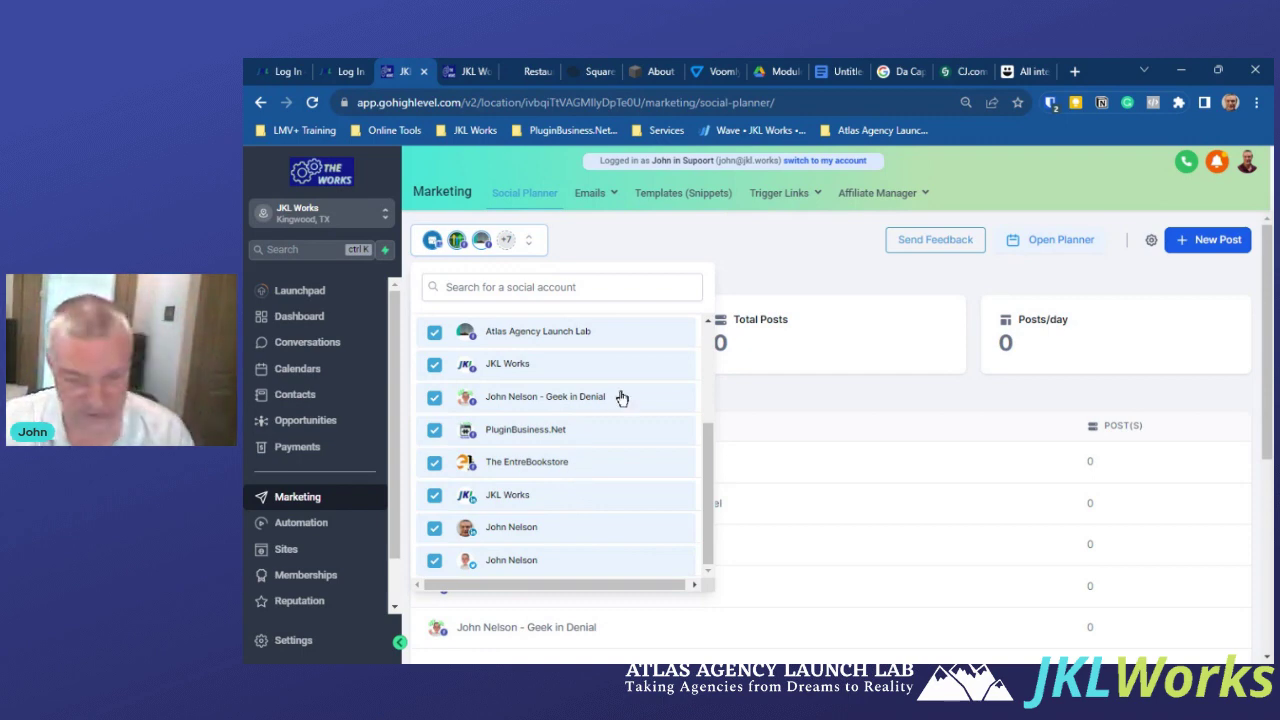
{"action": "scroll", "coordinate": [587, 399], "scroll_direction": "up", "scroll_amount": 5}
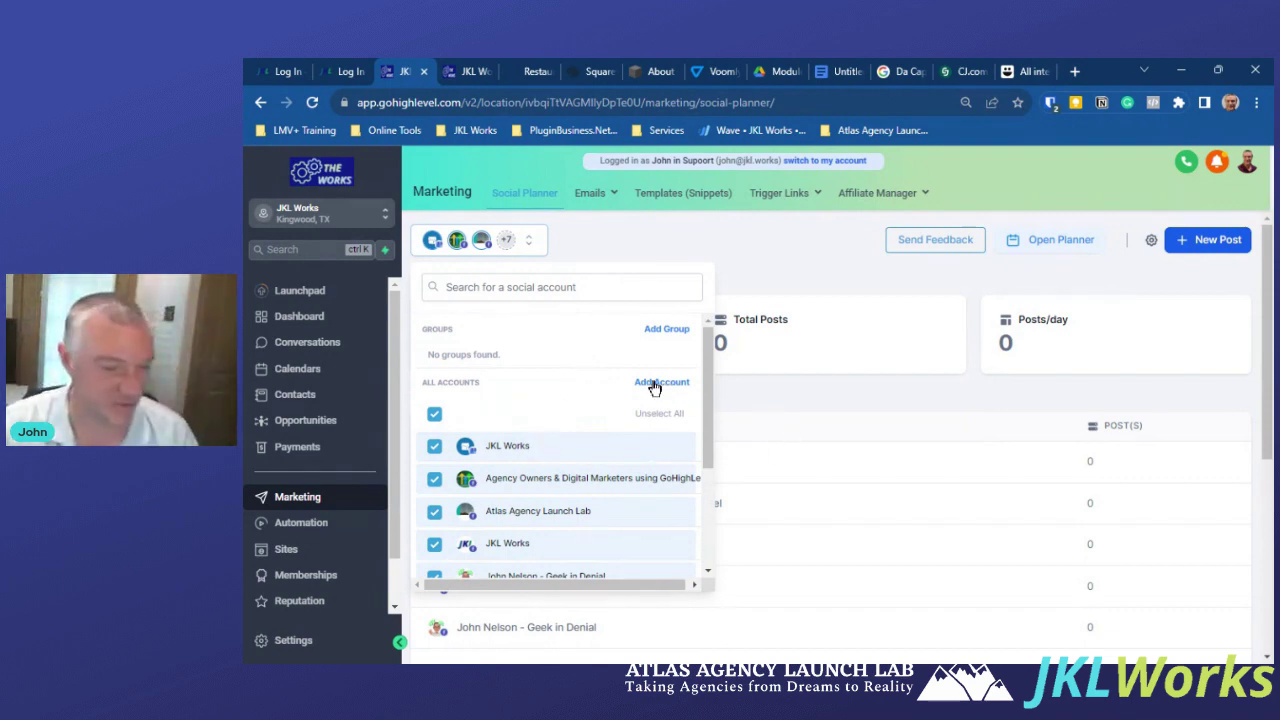
{"action": "left_click", "coordinate": [609, 260]}
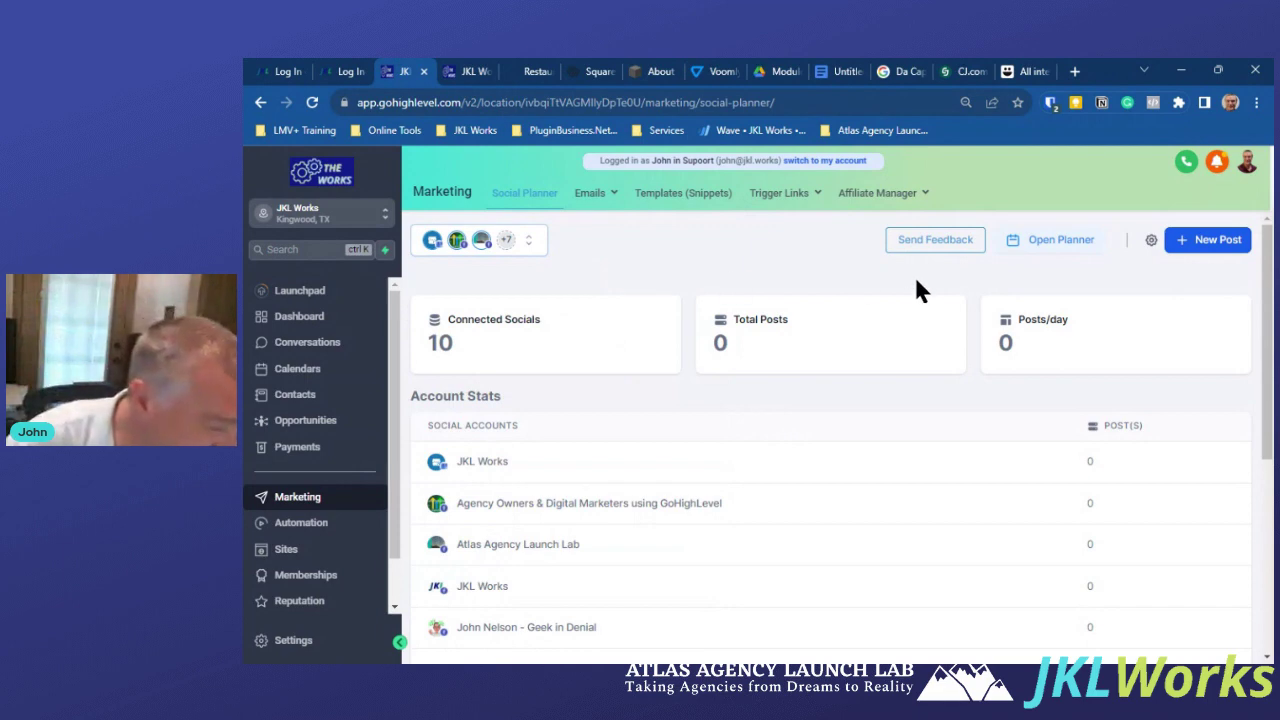
Examine the CSV upload option for new social posts and its file format requirements, leaving without uploading a file.
{"action": "left_click", "coordinate": [1181, 243]}
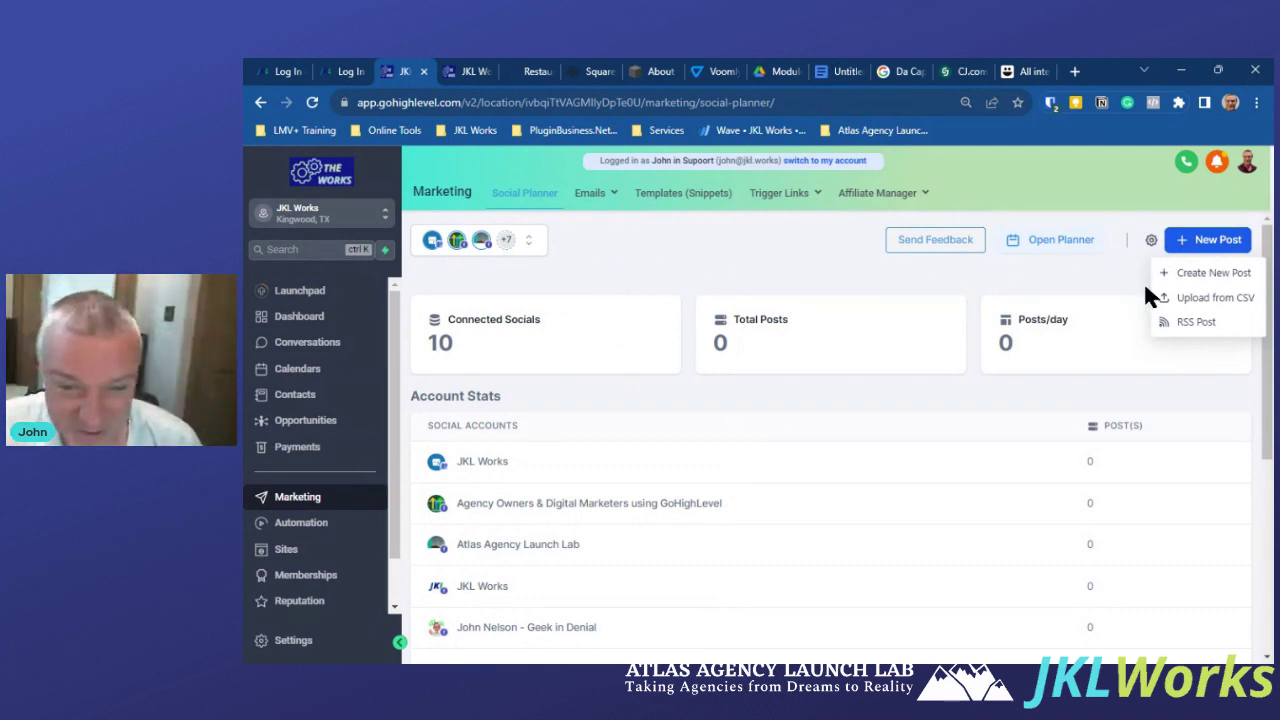
{"action": "left_click", "coordinate": [1203, 312]}
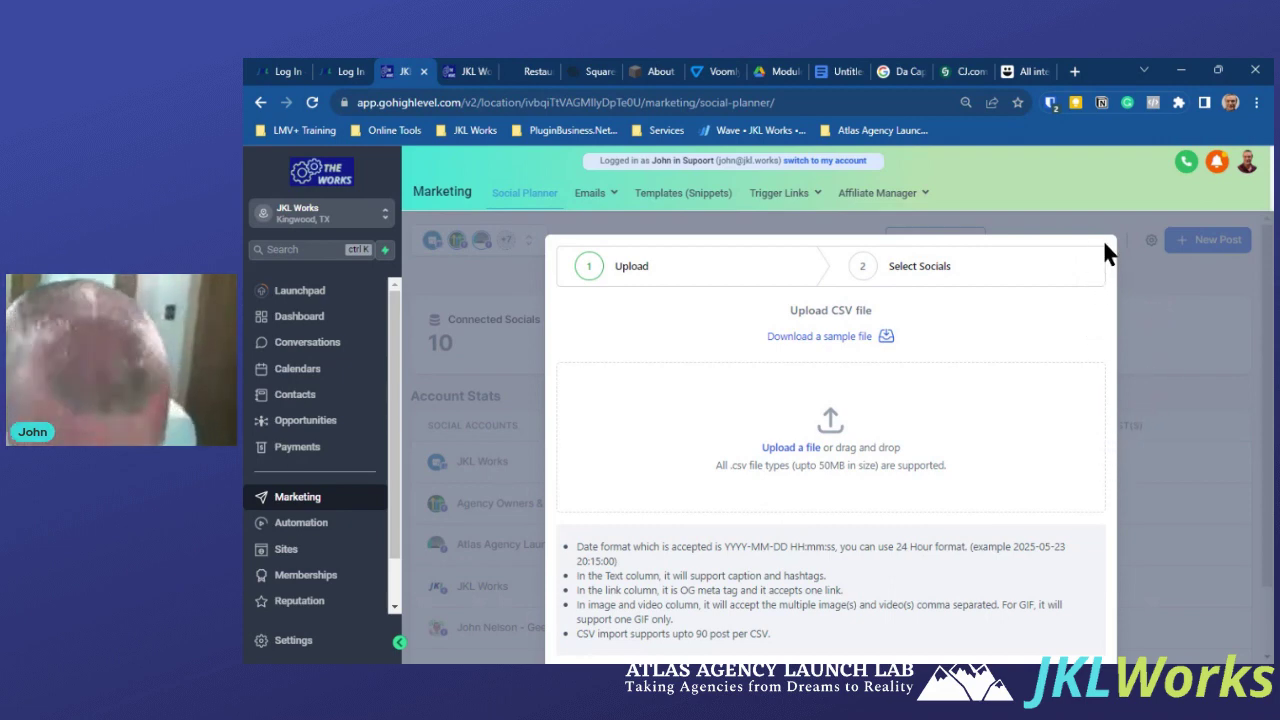
{"action": "scroll", "coordinate": [868, 428], "scroll_direction": "down", "scroll_amount": 2}
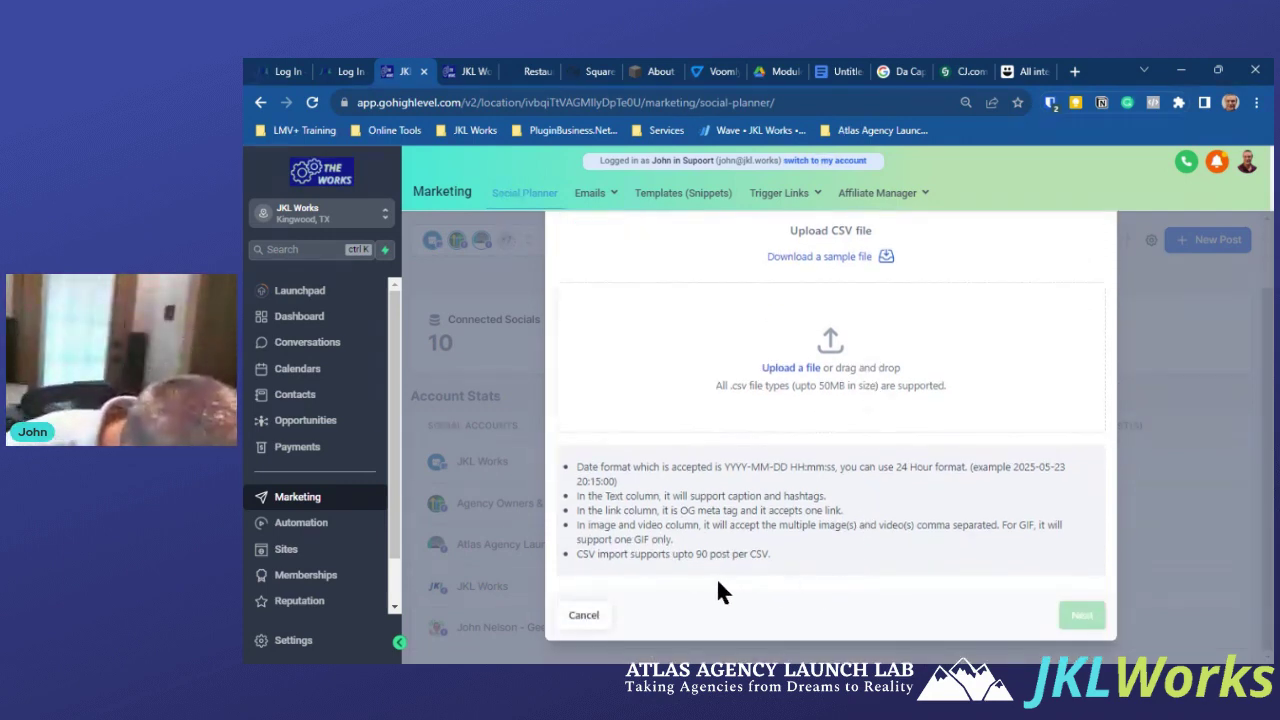
{"action": "left_click", "coordinate": [572, 613]}
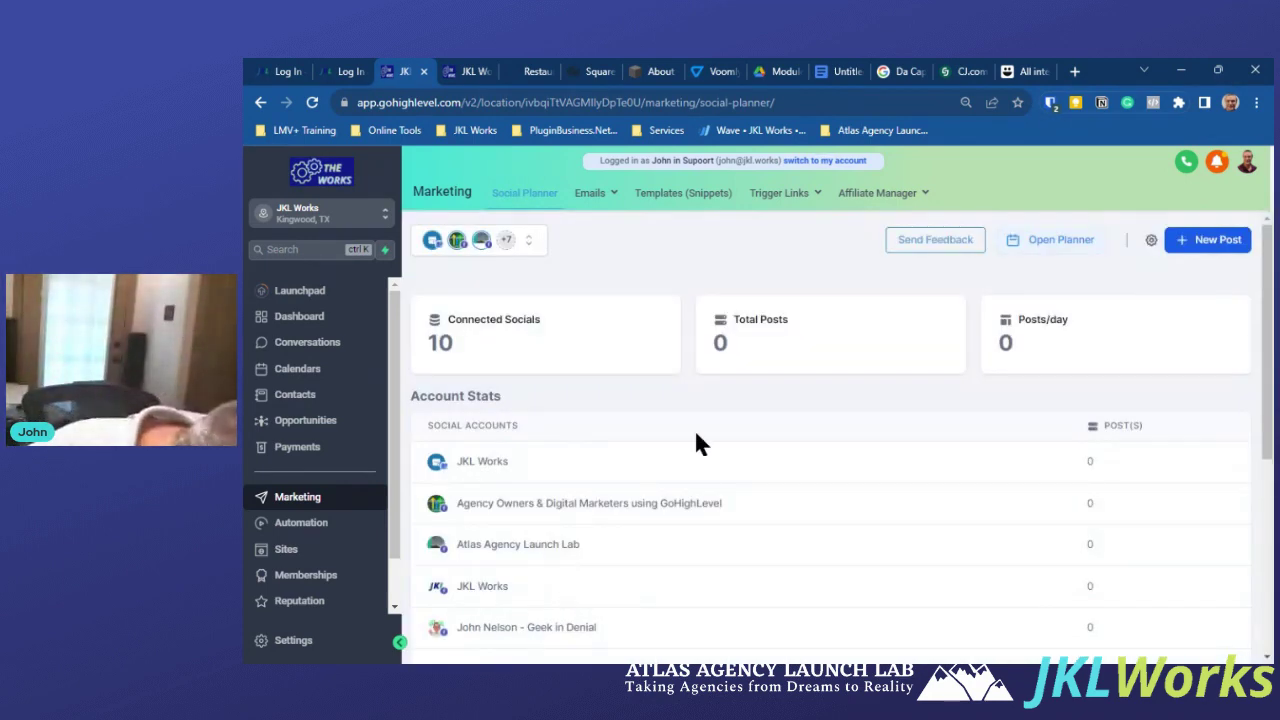
{"action": "left_click", "coordinate": [1220, 242]}
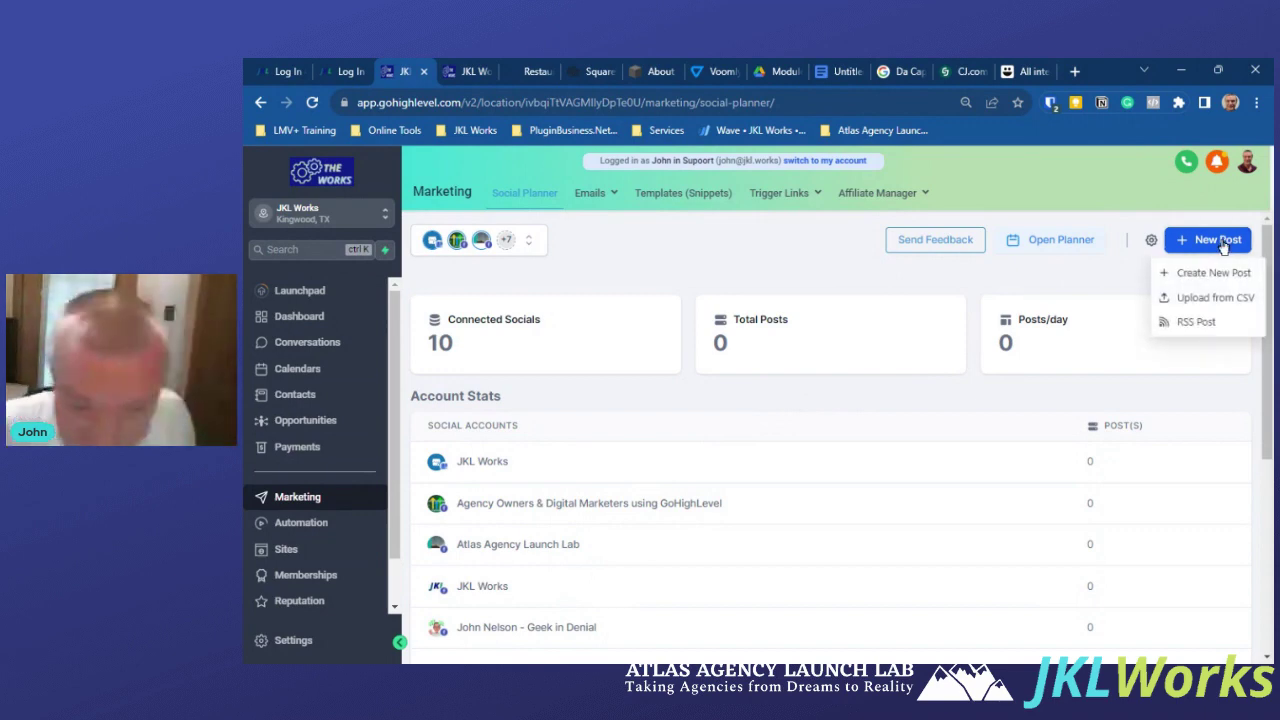
{"action": "left_click", "coordinate": [1195, 299]}
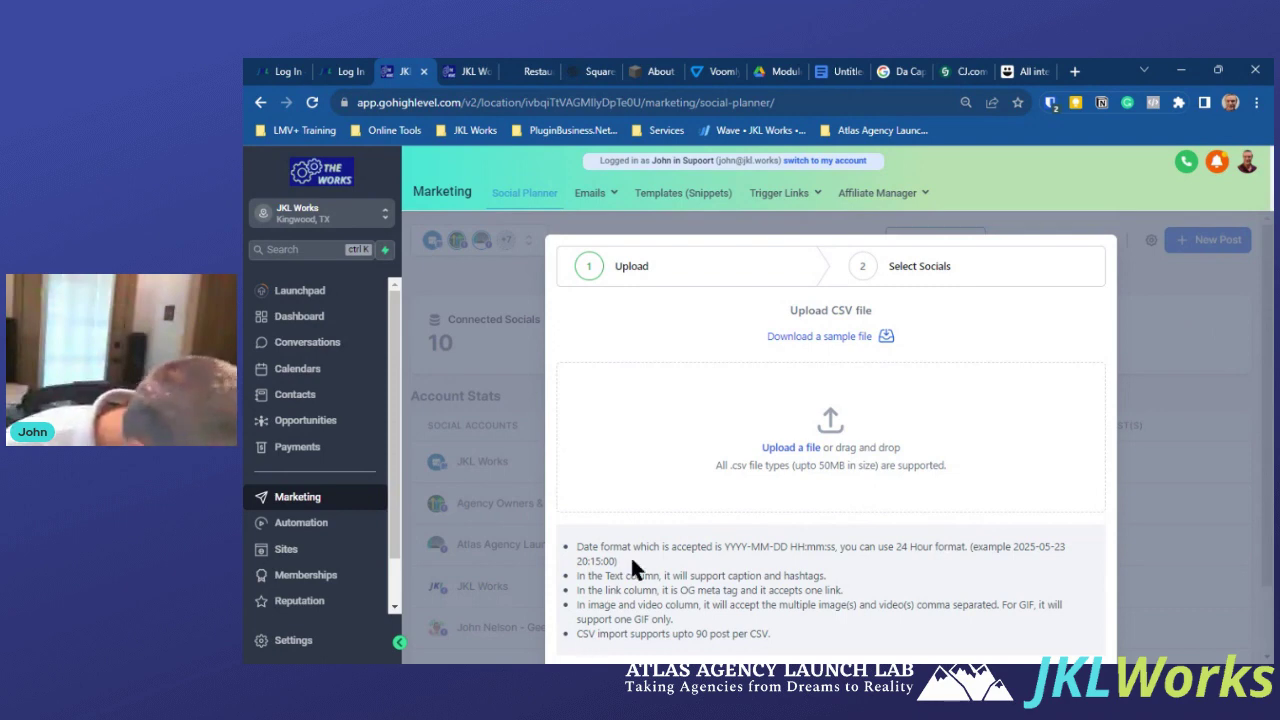
{"action": "scroll", "coordinate": [632, 567], "scroll_direction": "down", "scroll_amount": 3}
{"action": "left_click", "coordinate": [576, 617]}
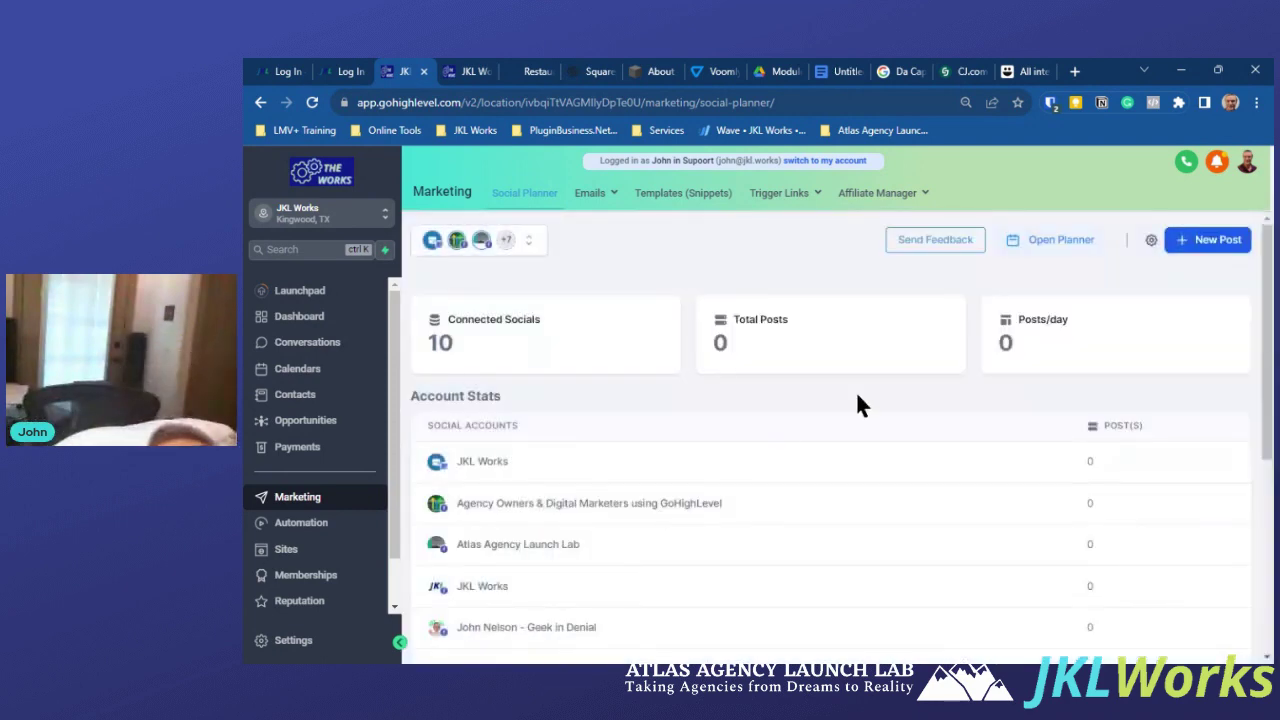
View the blank new social post form with its Post, Story and Reel types, and return to the Social Planner.
{"action": "left_click", "coordinate": [1178, 245]}
{"action": "left_click", "coordinate": [1199, 271]}
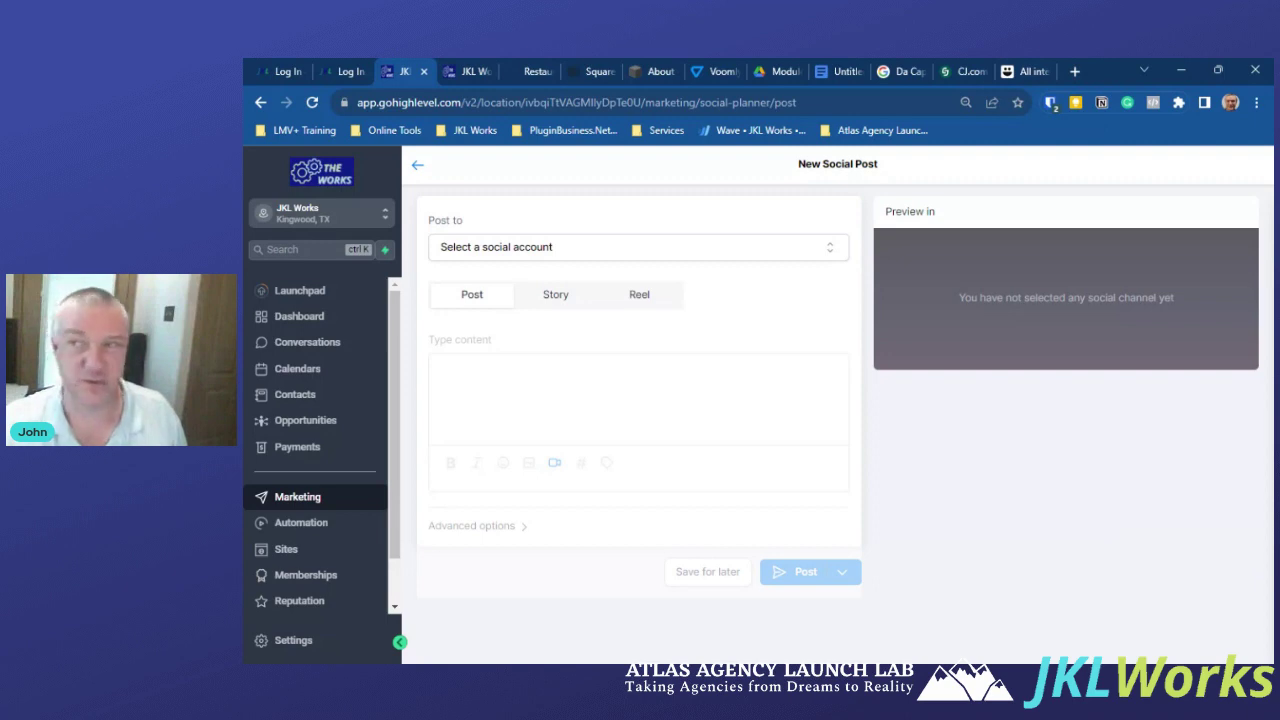
{"action": "left_click", "coordinate": [417, 164]}
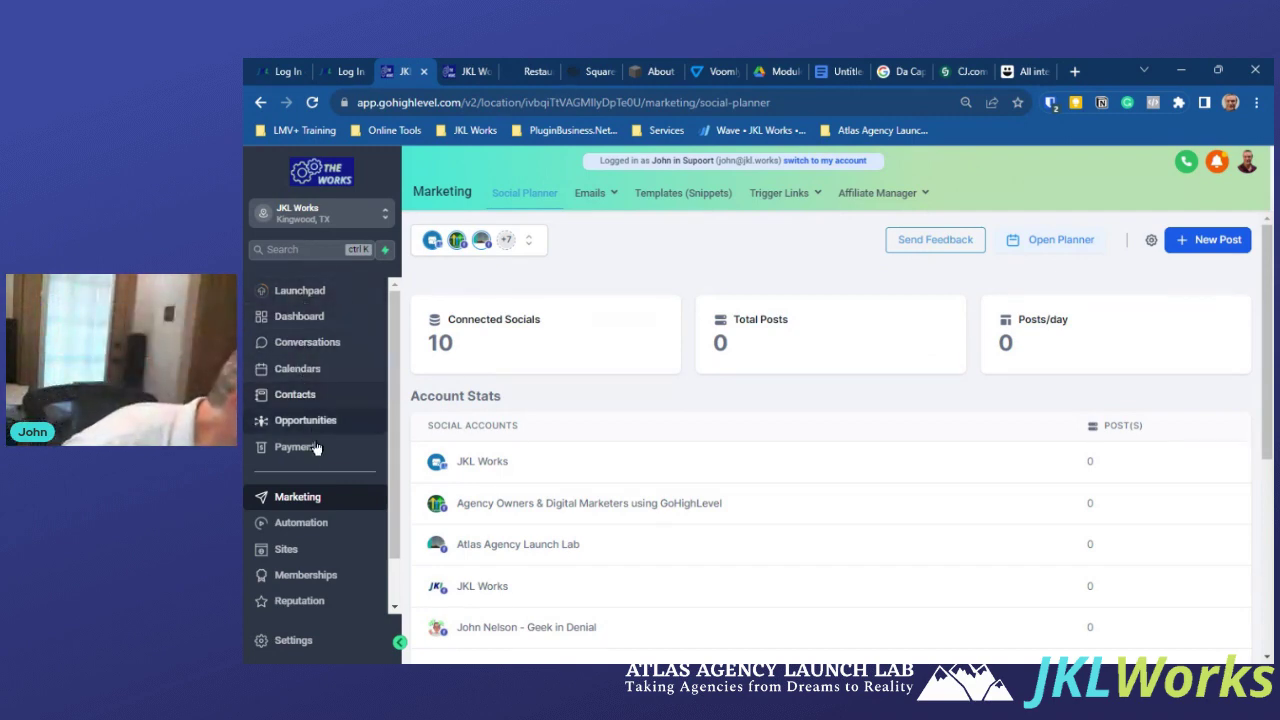
Look through the available integrations in the JKL Works location settings, and return to the Social Planner.
{"action": "left_click", "coordinate": [286, 640]}
{"action": "scroll", "coordinate": [317, 463], "scroll_direction": "down", "scroll_amount": 1}
{"action": "scroll", "coordinate": [305, 403], "scroll_direction": "down", "scroll_amount": 5}
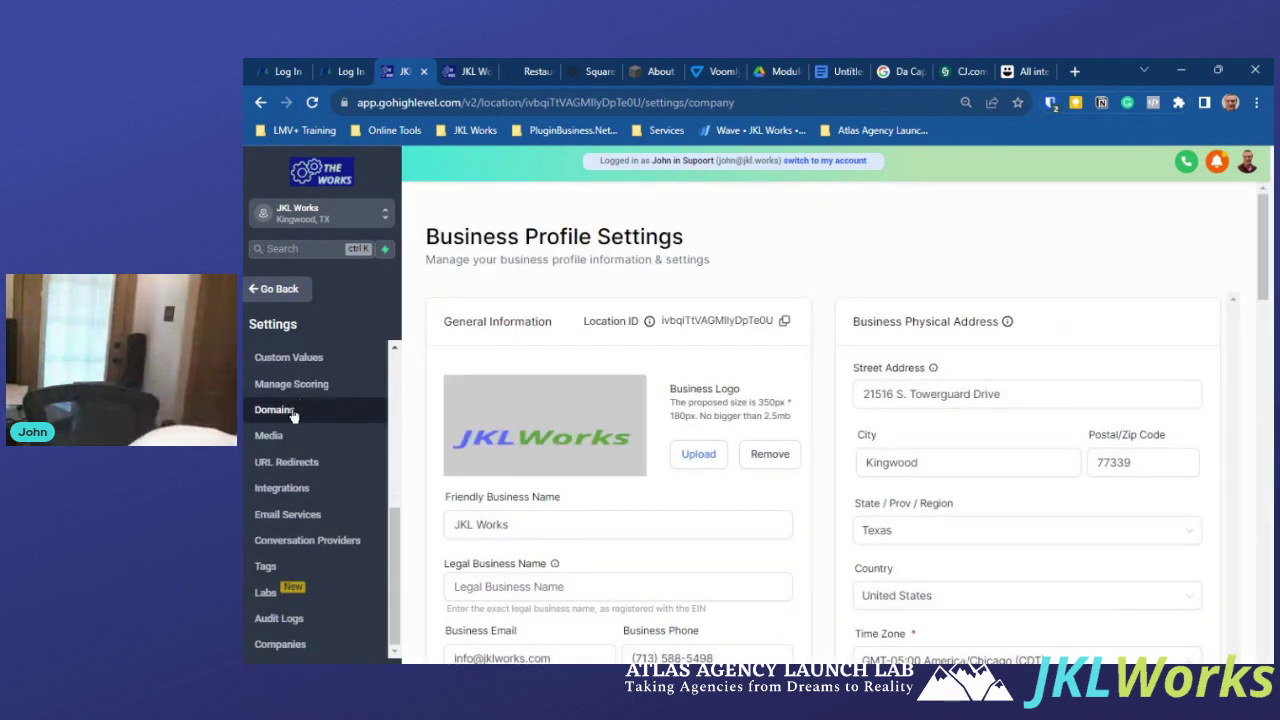
{"action": "scroll", "coordinate": [294, 414], "scroll_direction": "up", "scroll_amount": 5}
{"action": "scroll", "coordinate": [292, 414], "scroll_direction": "down", "scroll_amount": 5}
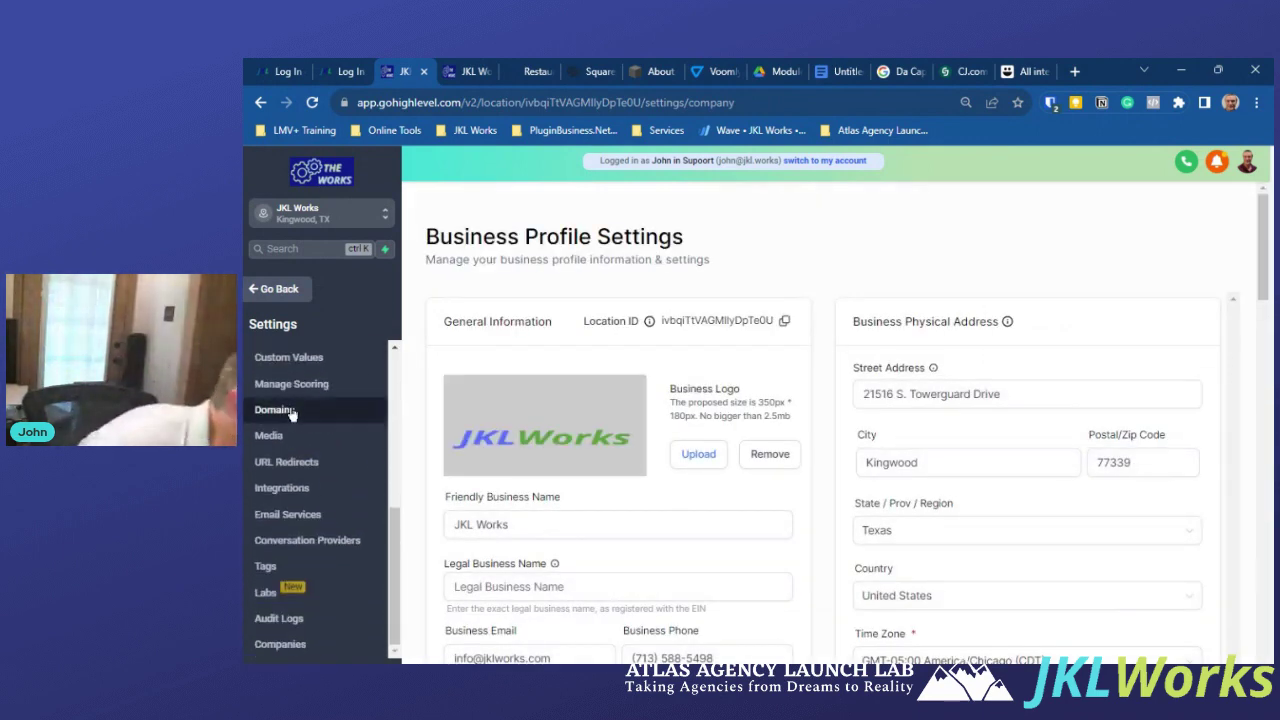
{"action": "left_click", "coordinate": [282, 488]}
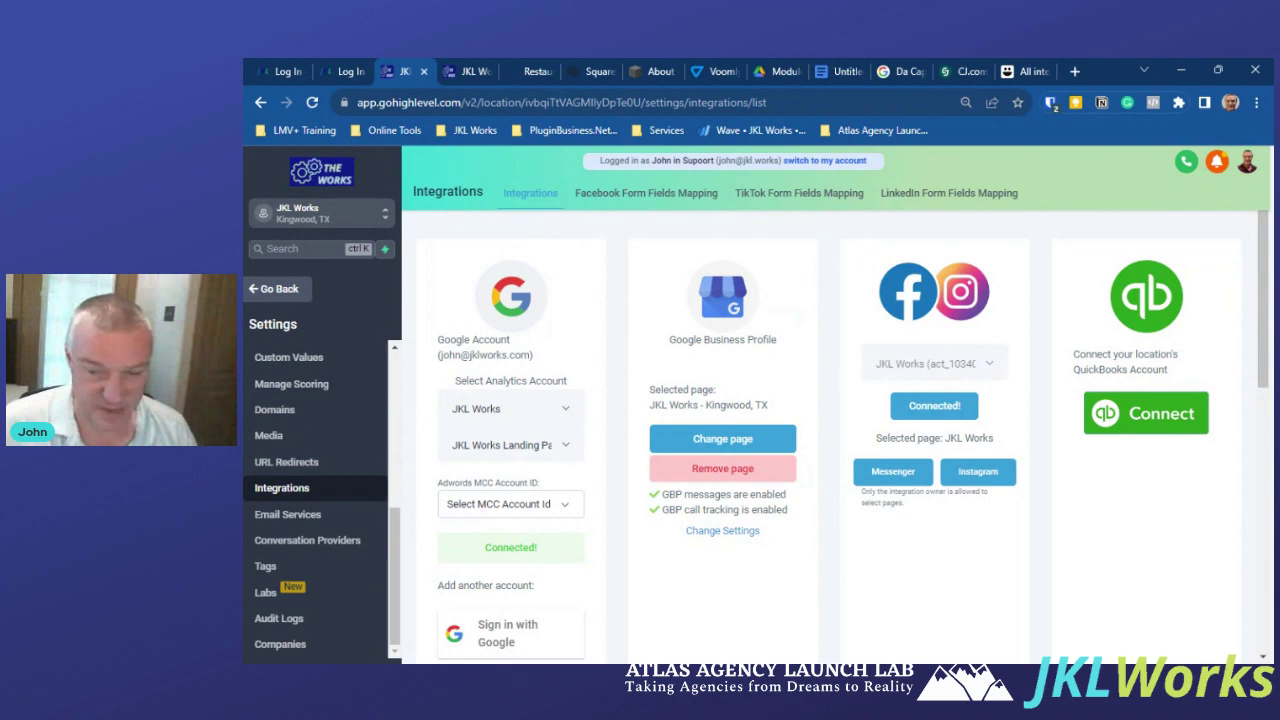
{"action": "scroll", "coordinate": [990, 371], "scroll_direction": "down", "scroll_amount": 3}
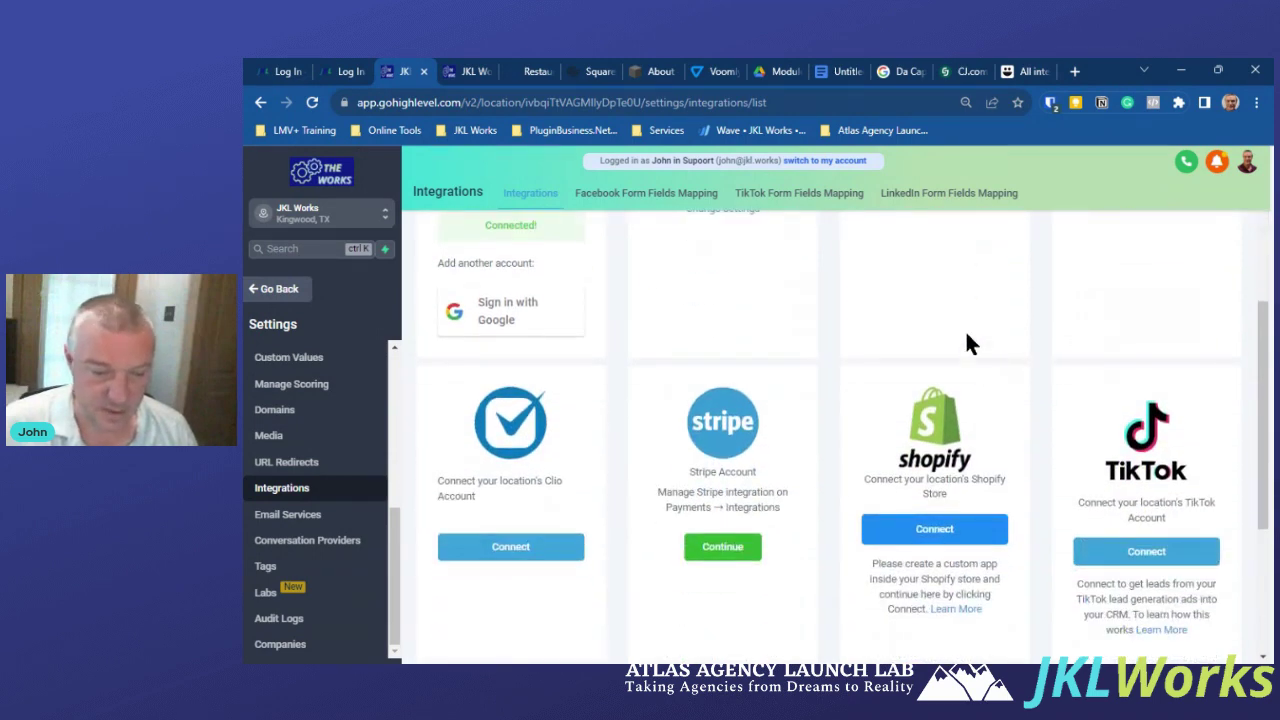
{"action": "scroll", "coordinate": [964, 345], "scroll_direction": "up", "scroll_amount": 3}
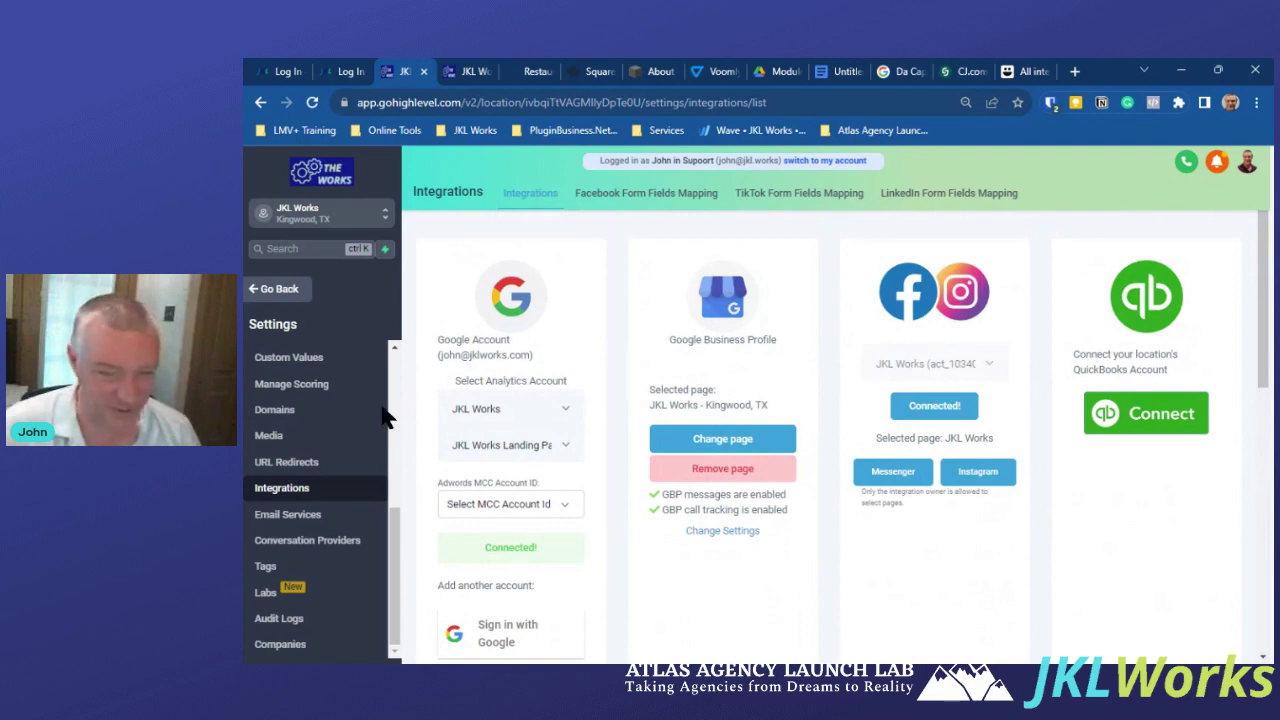
{"action": "left_click", "coordinate": [275, 291]}
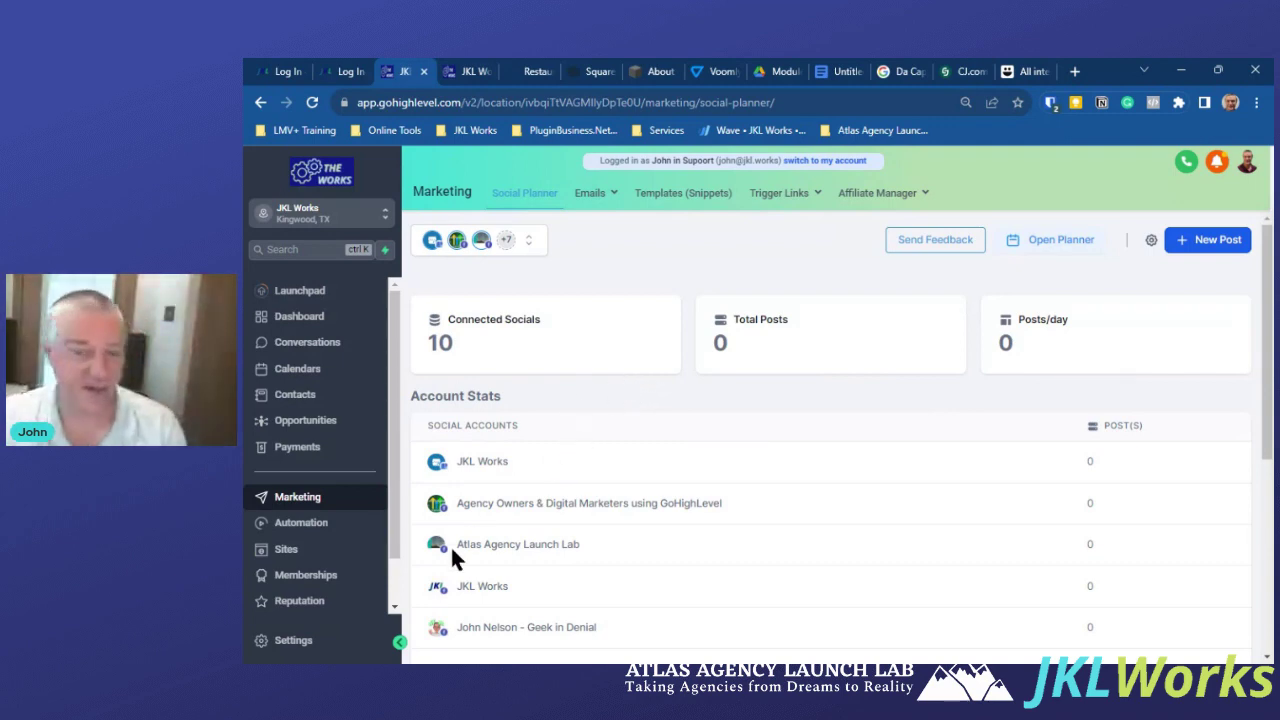
Reopen the location's Integrations settings and examine the Google, Facebook and Instagram, Shopify, TikTok and LinkedIn connection options.
{"action": "left_click", "coordinate": [298, 641]}
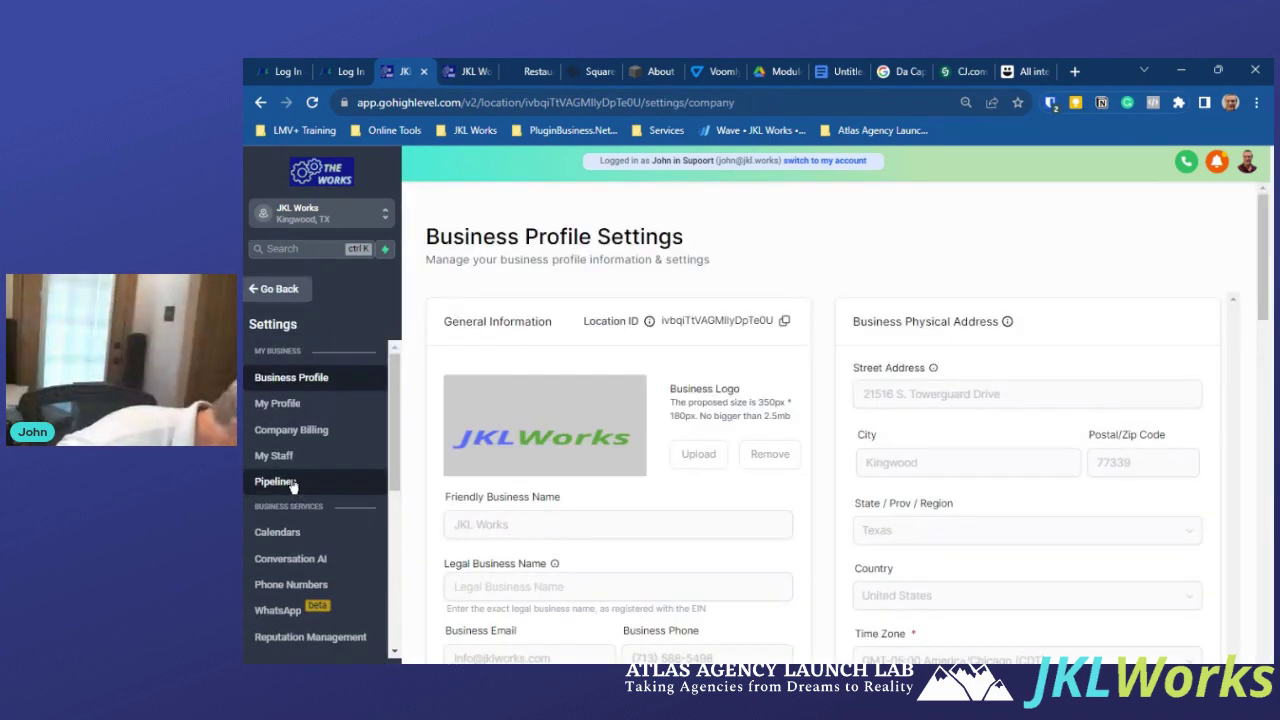
{"action": "scroll", "coordinate": [303, 450], "scroll_direction": "down", "scroll_amount": 10}
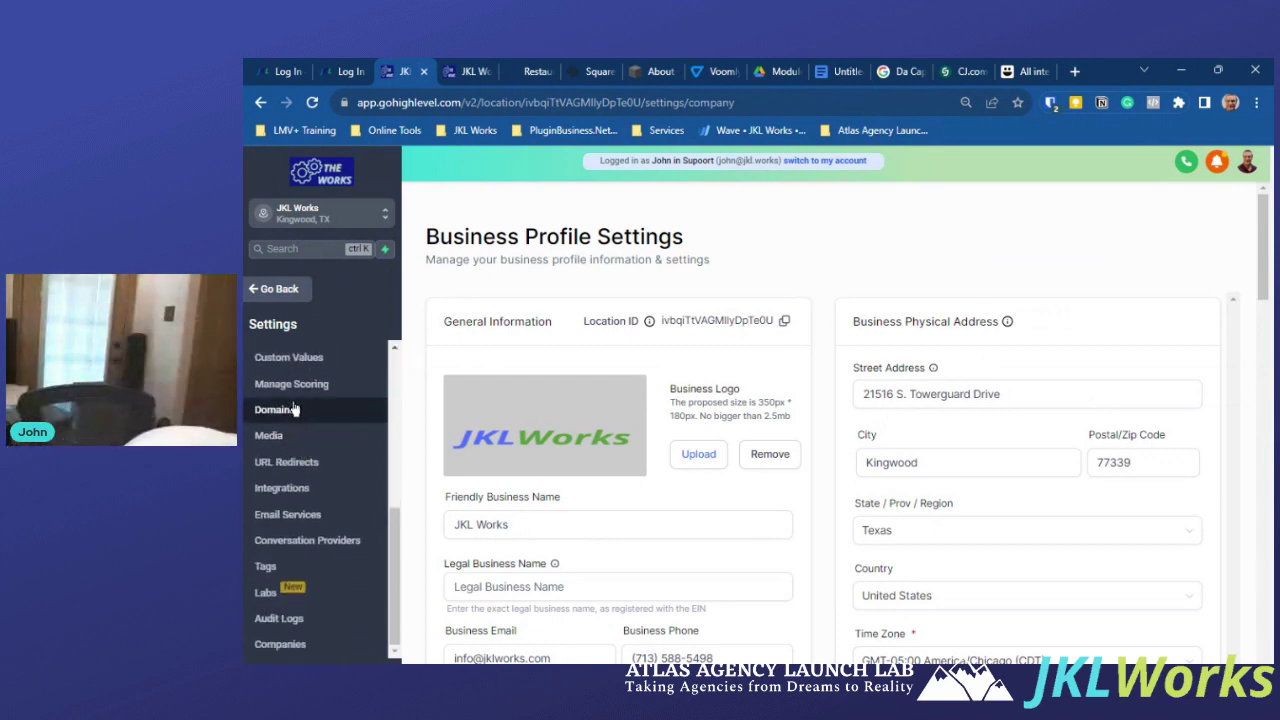
{"action": "left_click", "coordinate": [281, 488]}
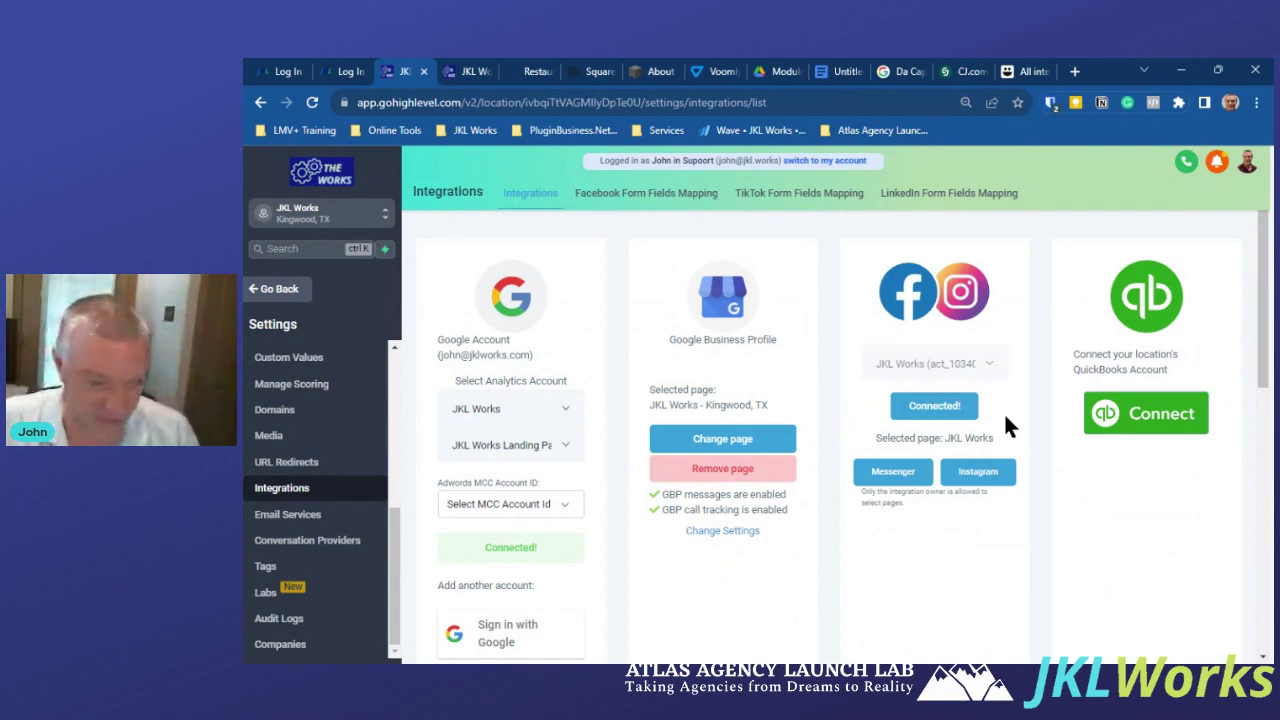
{"action": "scroll", "coordinate": [997, 420], "scroll_direction": "down", "scroll_amount": 3}
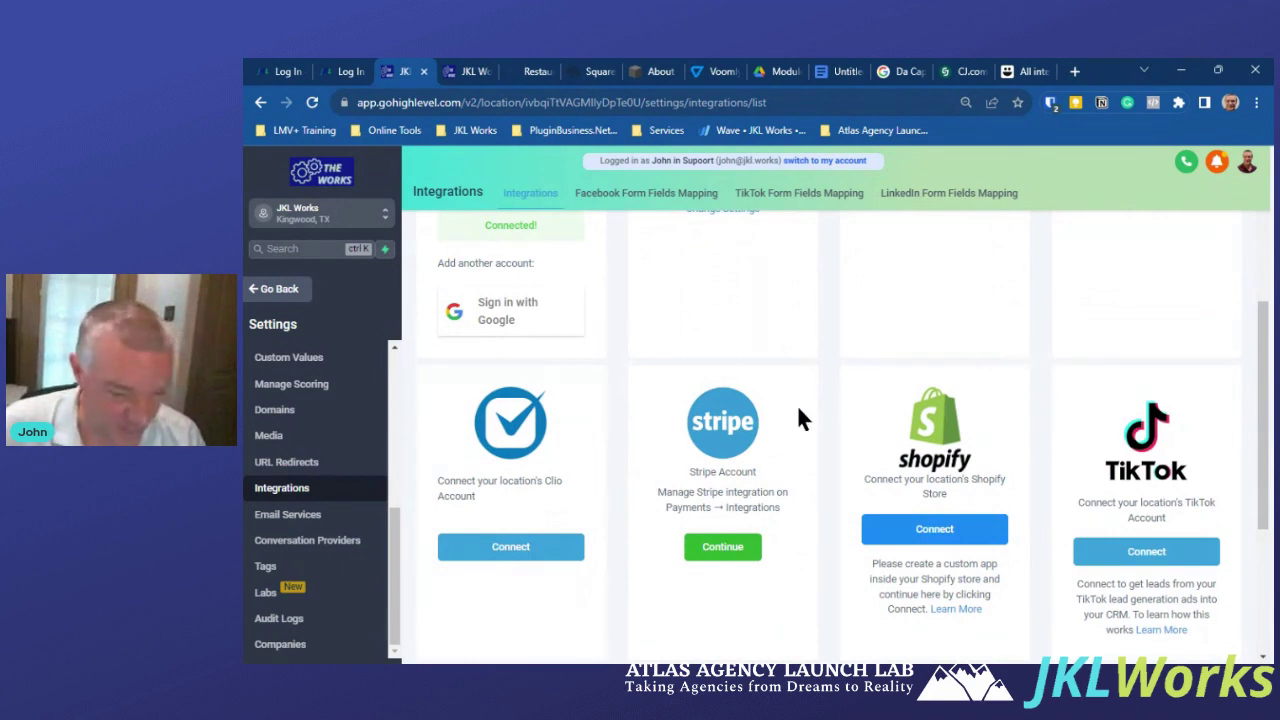
{"action": "scroll", "coordinate": [1013, 395], "scroll_direction": "up", "scroll_amount": 3}
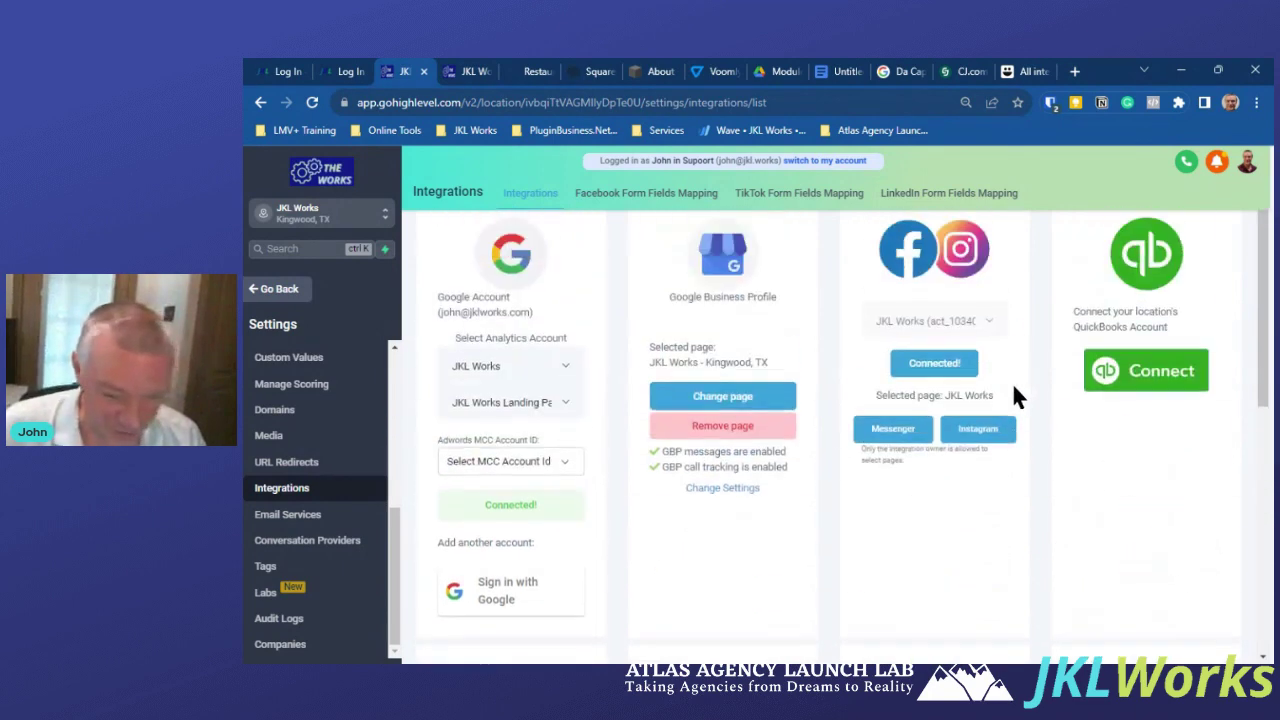
{"action": "scroll", "coordinate": [1013, 395], "scroll_direction": "down", "scroll_amount": 3}
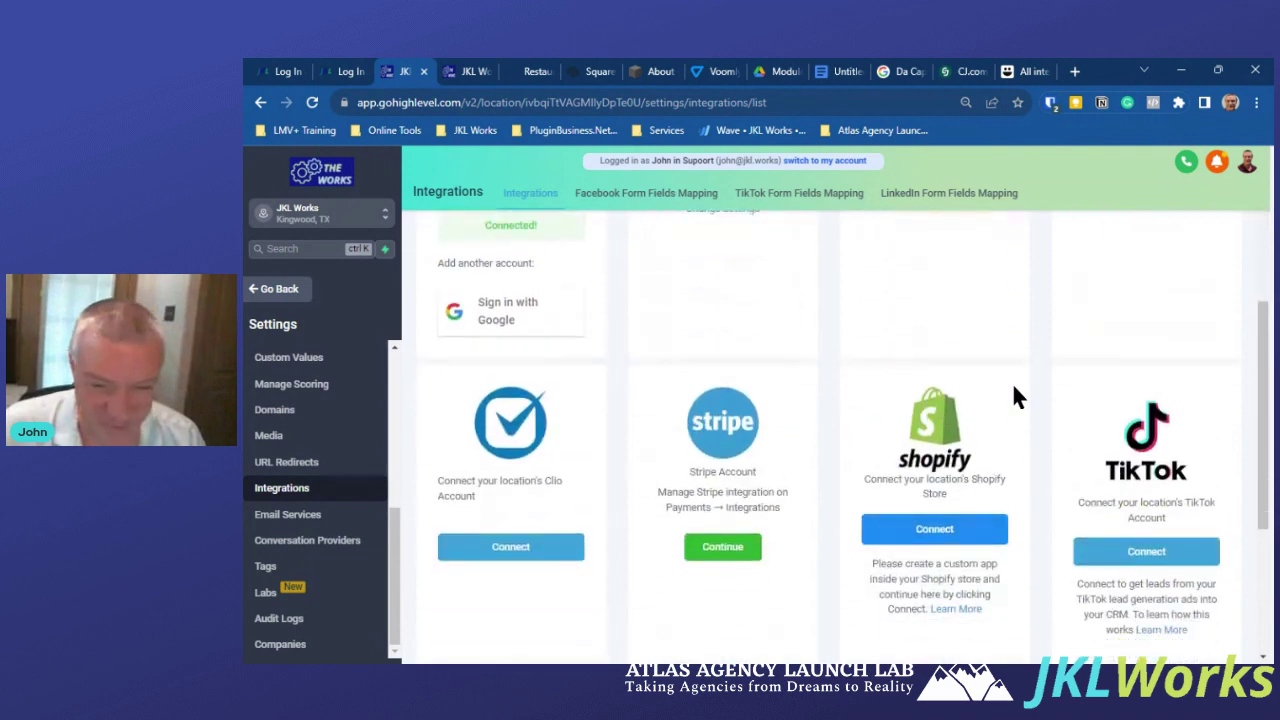
{"action": "scroll", "coordinate": [1014, 389], "scroll_direction": "down", "scroll_amount": 1}
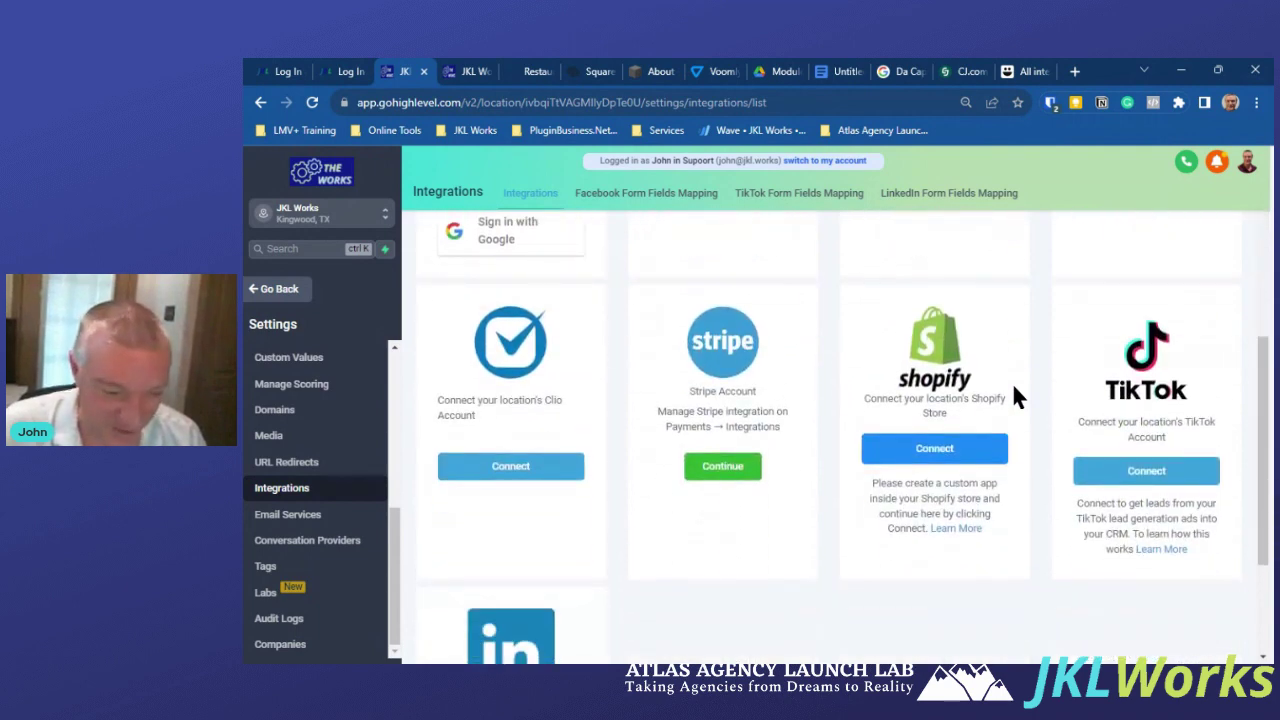
{"action": "left_click", "coordinate": [995, 446]}
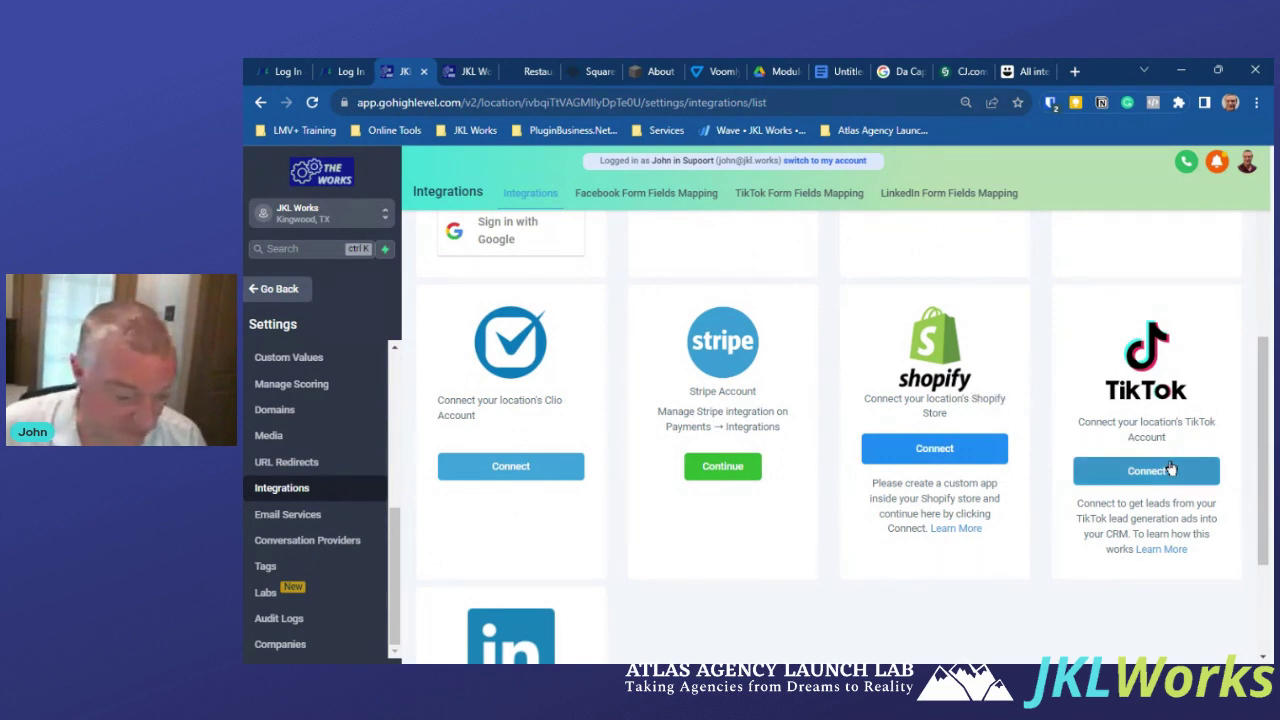
{"action": "scroll", "coordinate": [1170, 470], "scroll_direction": "down", "scroll_amount": 2}
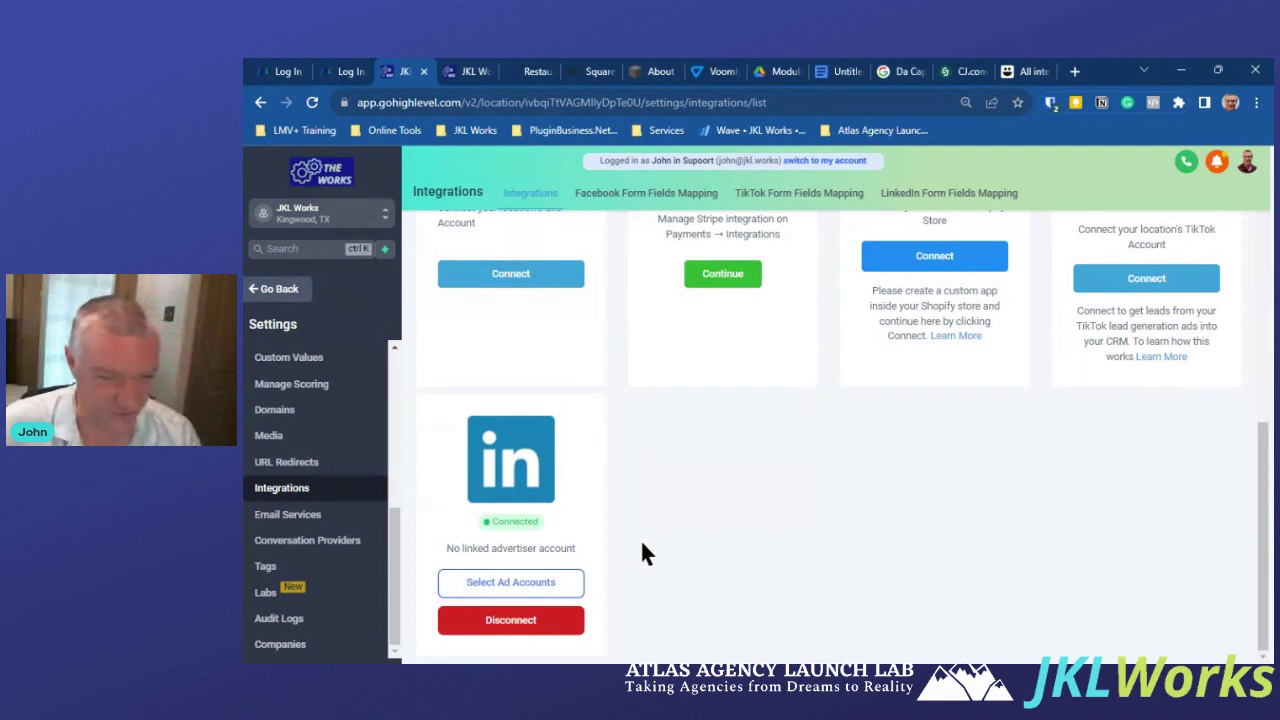
{"action": "scroll", "coordinate": [730, 553], "scroll_direction": "up", "scroll_amount": 1}
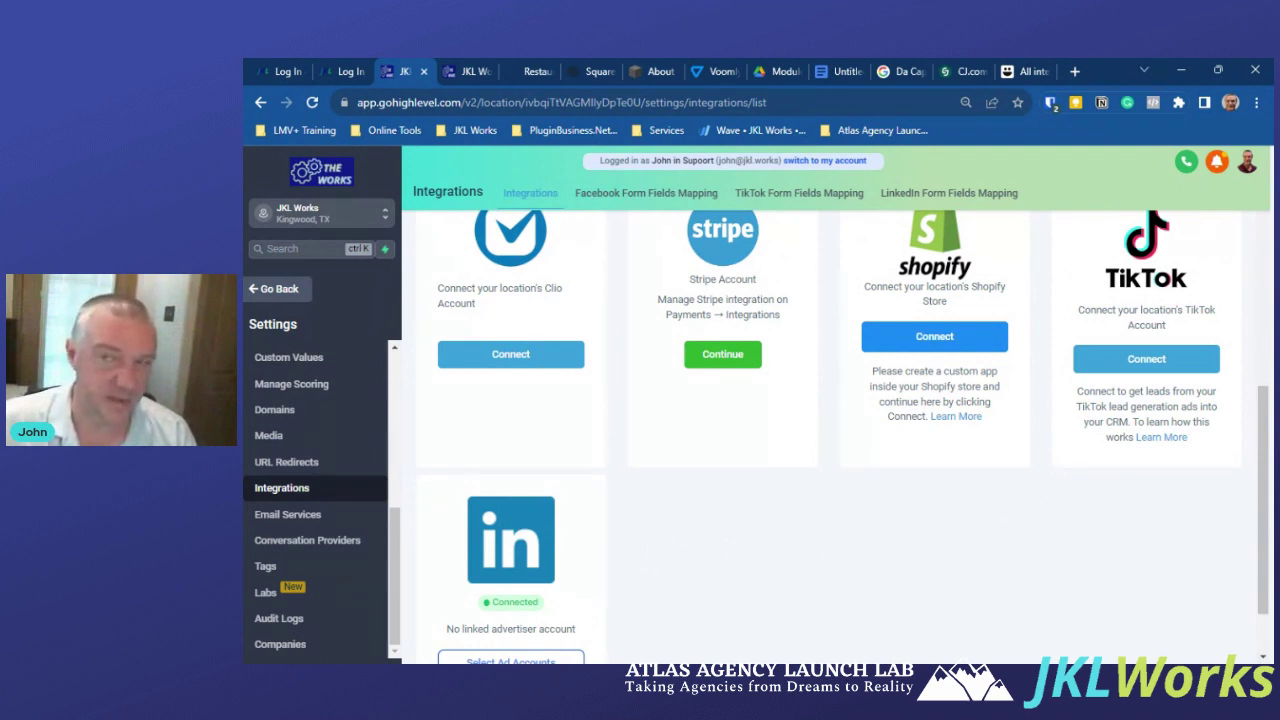
{"action": "scroll", "coordinate": [977, 513], "scroll_direction": "up", "scroll_amount": 6}
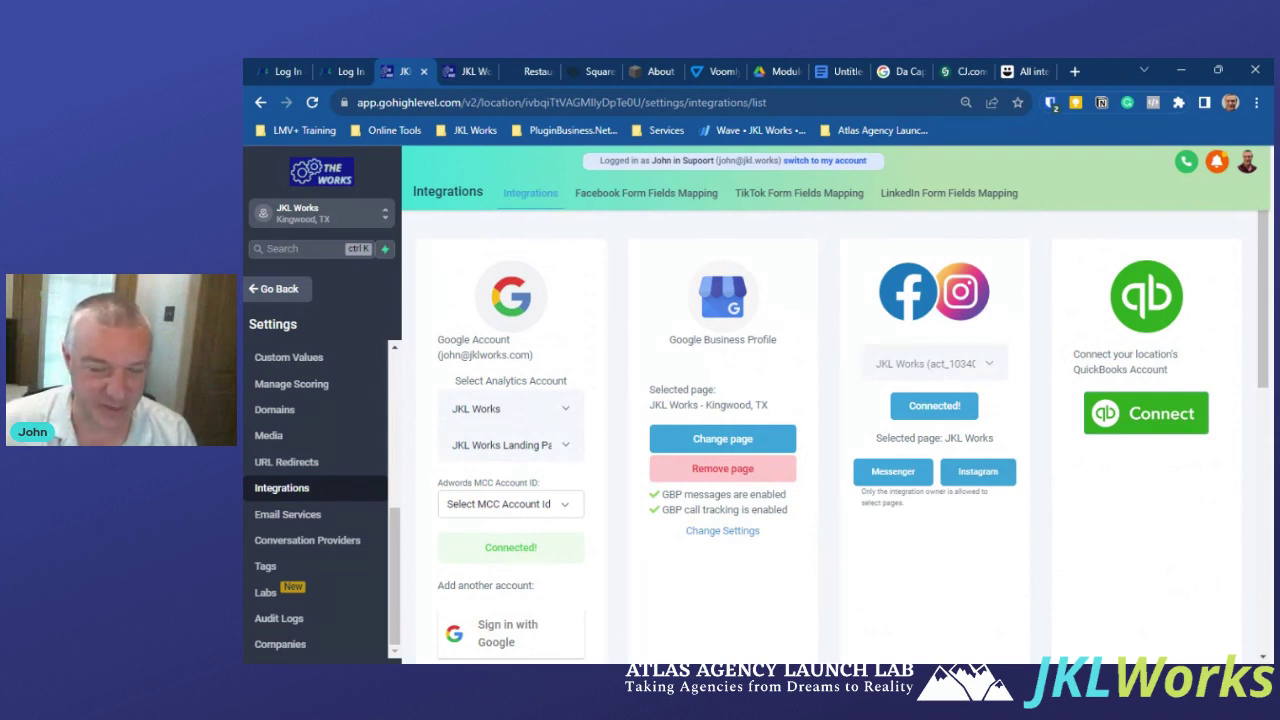
{"action": "scroll", "coordinate": [962, 340], "scroll_direction": "down", "scroll_amount": 6}
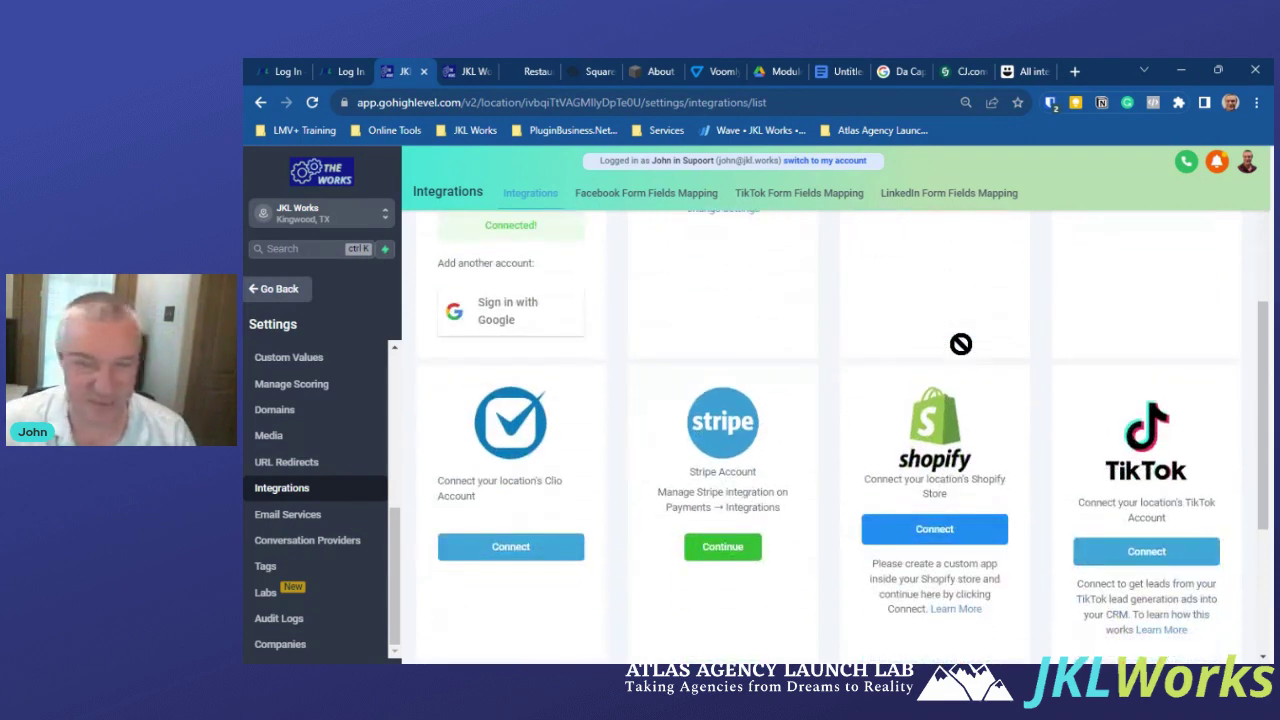
Review the Clio, Stripe, Shopify, TikTok and LinkedIn entries in the location's Integrations settings.
{"action": "scroll", "coordinate": [962, 352], "scroll_direction": "down", "scroll_amount": 1}
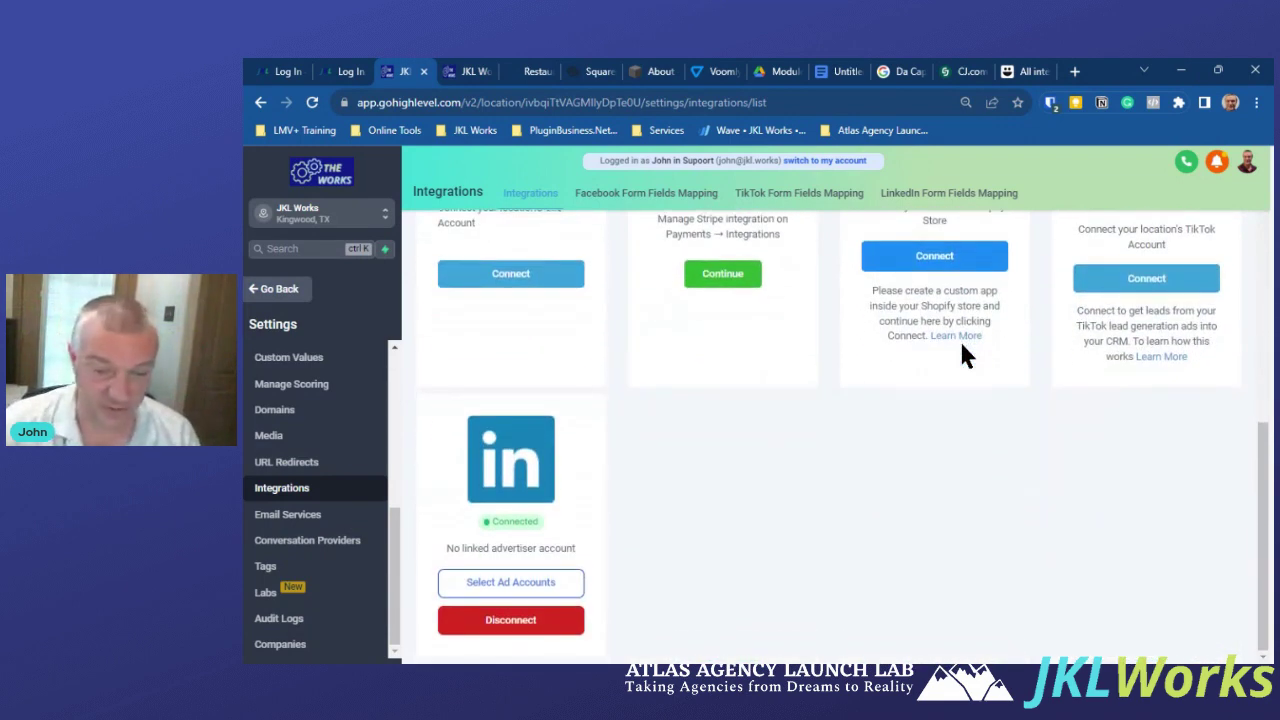
{"action": "scroll", "coordinate": [962, 350], "scroll_direction": "up", "scroll_amount": 1}
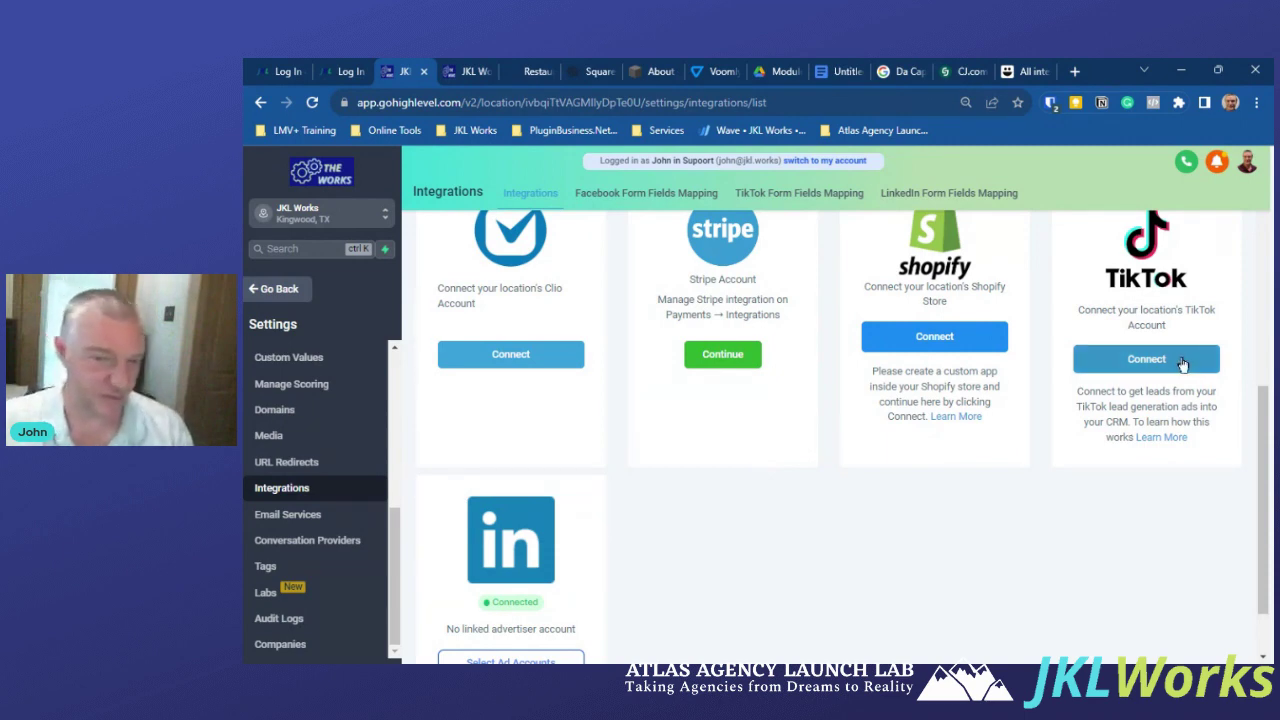
{"action": "scroll", "coordinate": [720, 520], "scroll_direction": "down", "scroll_amount": 2}
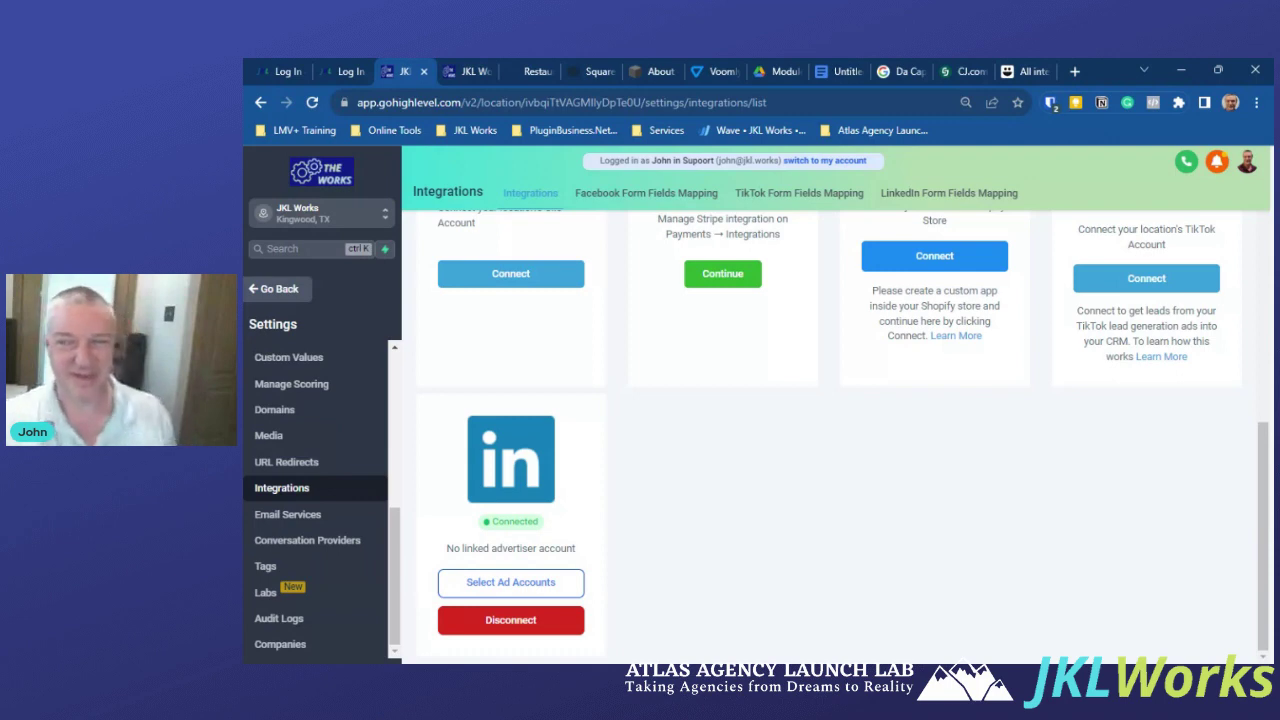
{"action": "scroll", "coordinate": [952, 517], "scroll_direction": "up", "scroll_amount": 1}
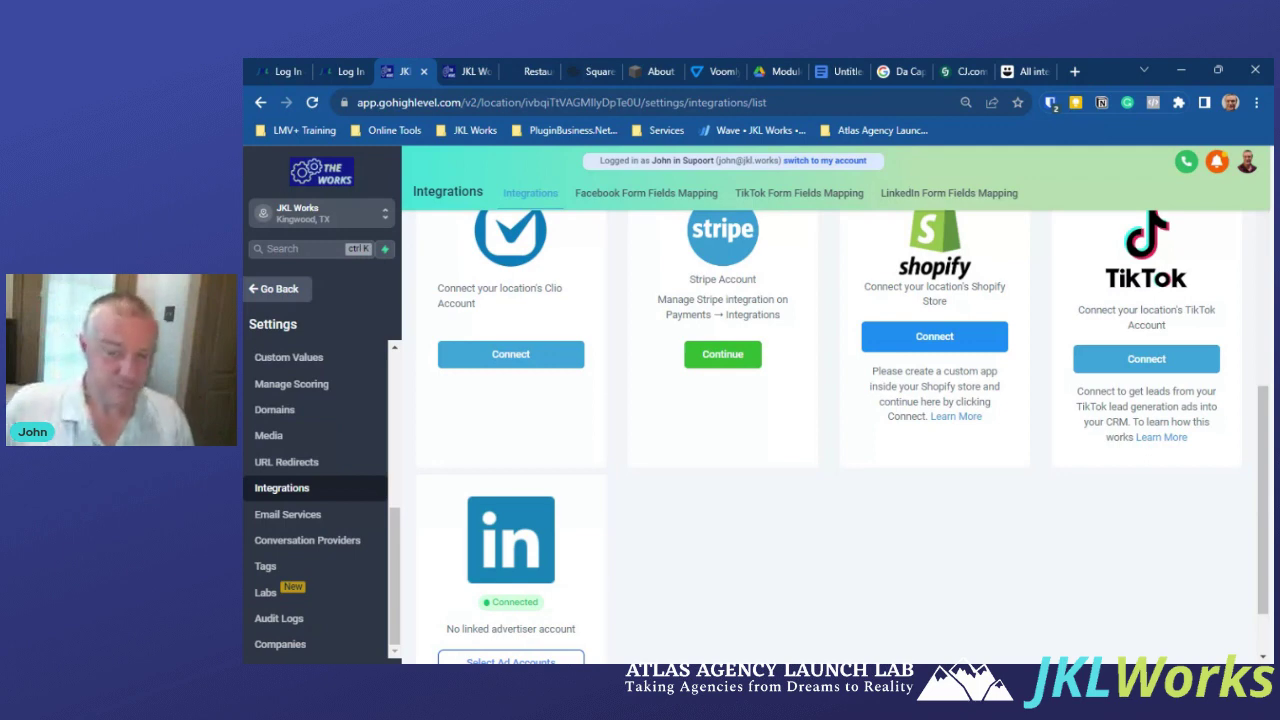
{"action": "scroll", "coordinate": [718, 489], "scroll_direction": "down", "scroll_amount": 1}
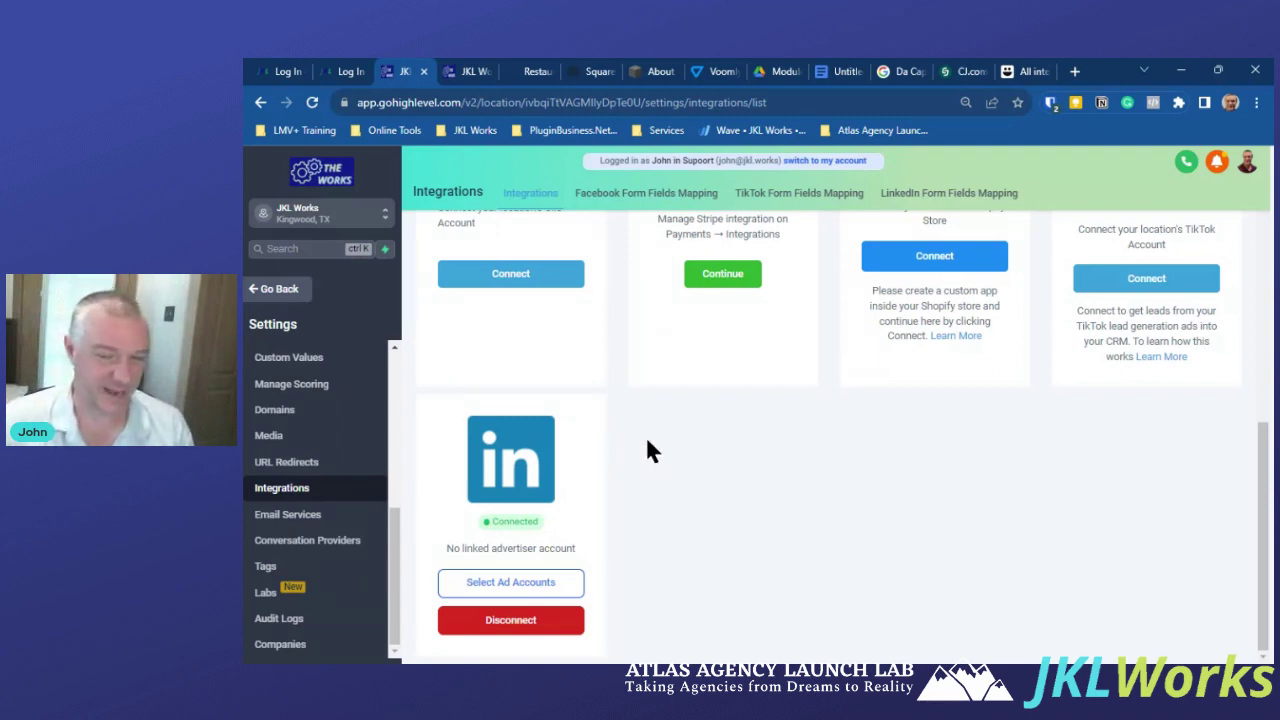
{"action": "scroll", "coordinate": [647, 441], "scroll_direction": "up", "scroll_amount": 1}
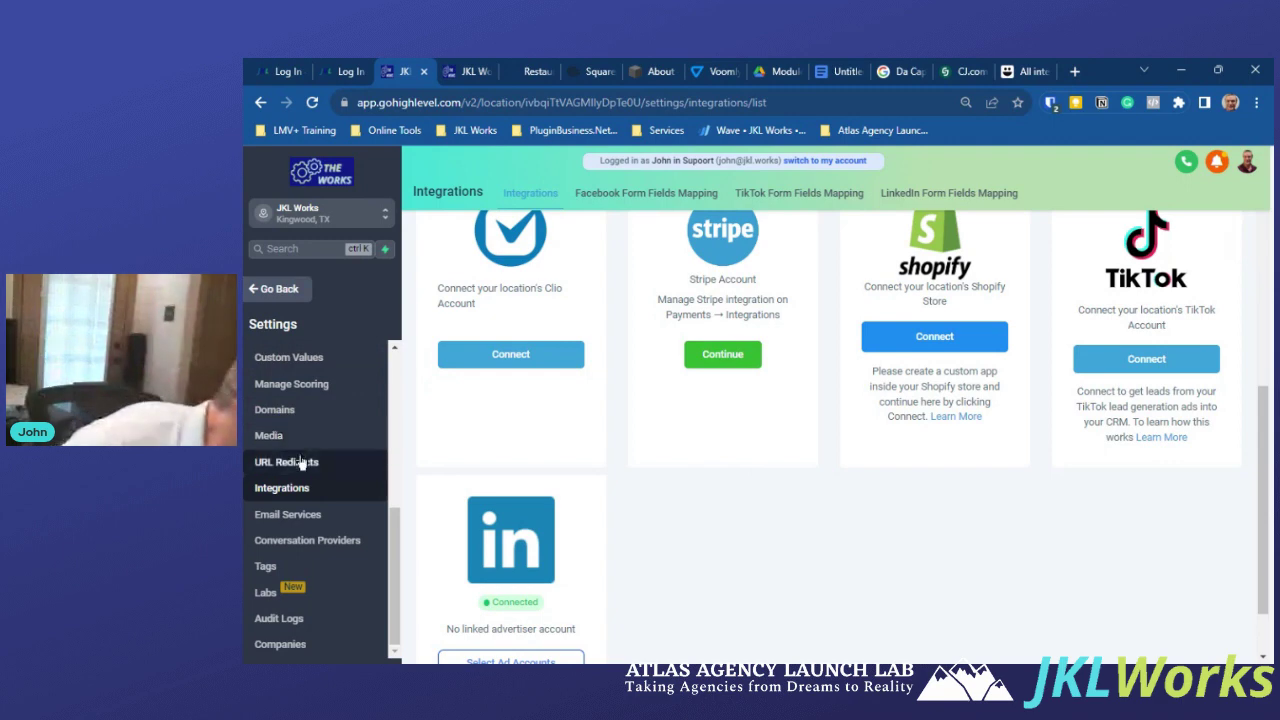
{"action": "scroll", "coordinate": [300, 462], "scroll_direction": "up", "scroll_amount": 4}
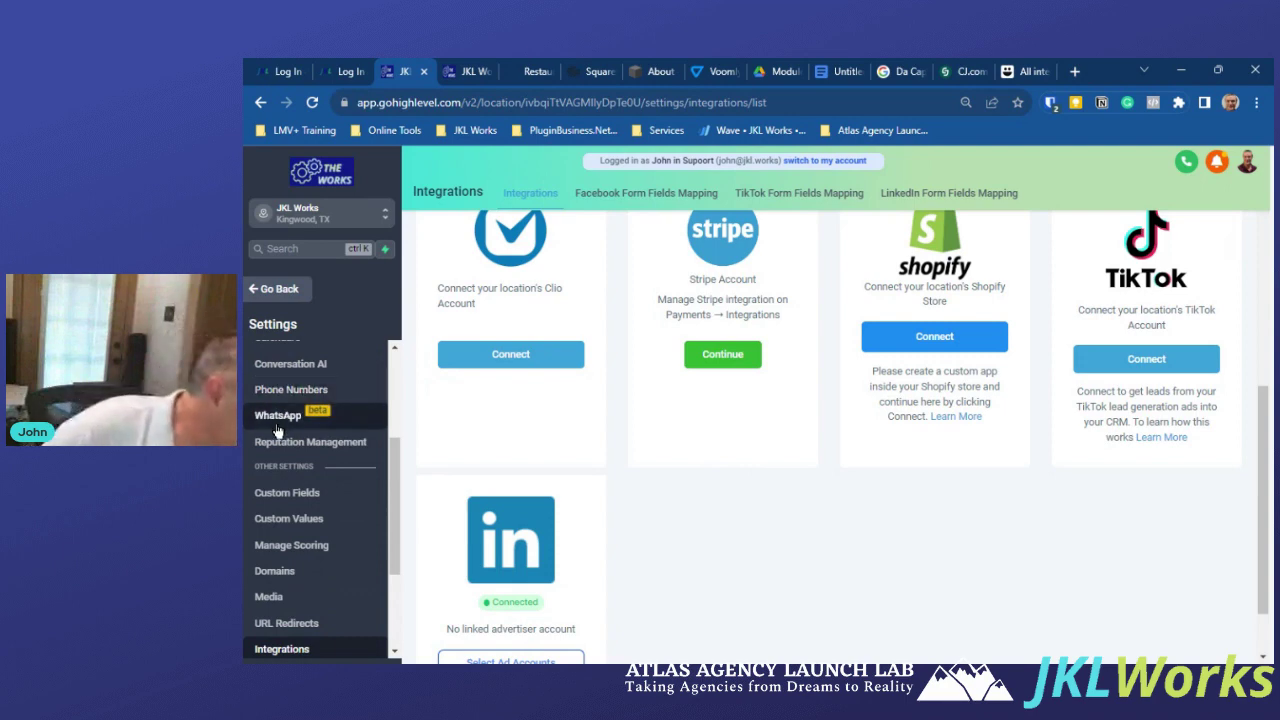
{"action": "left_click", "coordinate": [290, 210]}
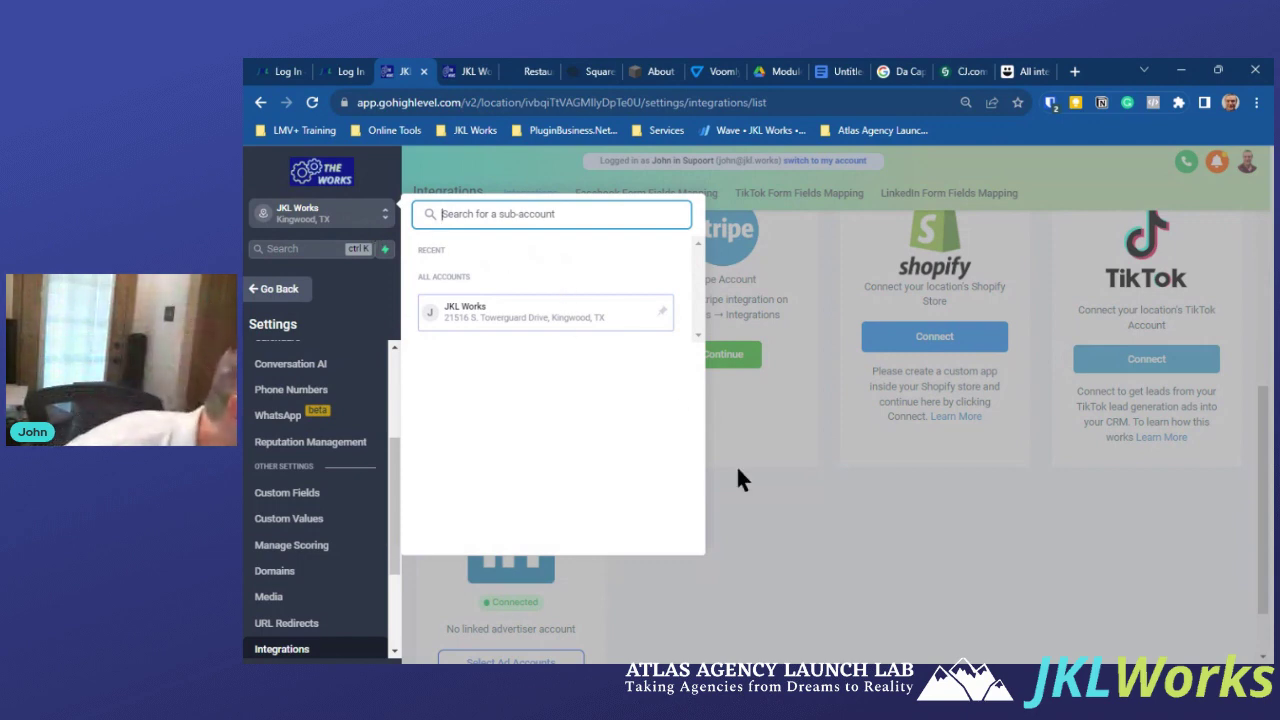
{"action": "left_click", "coordinate": [752, 500]}
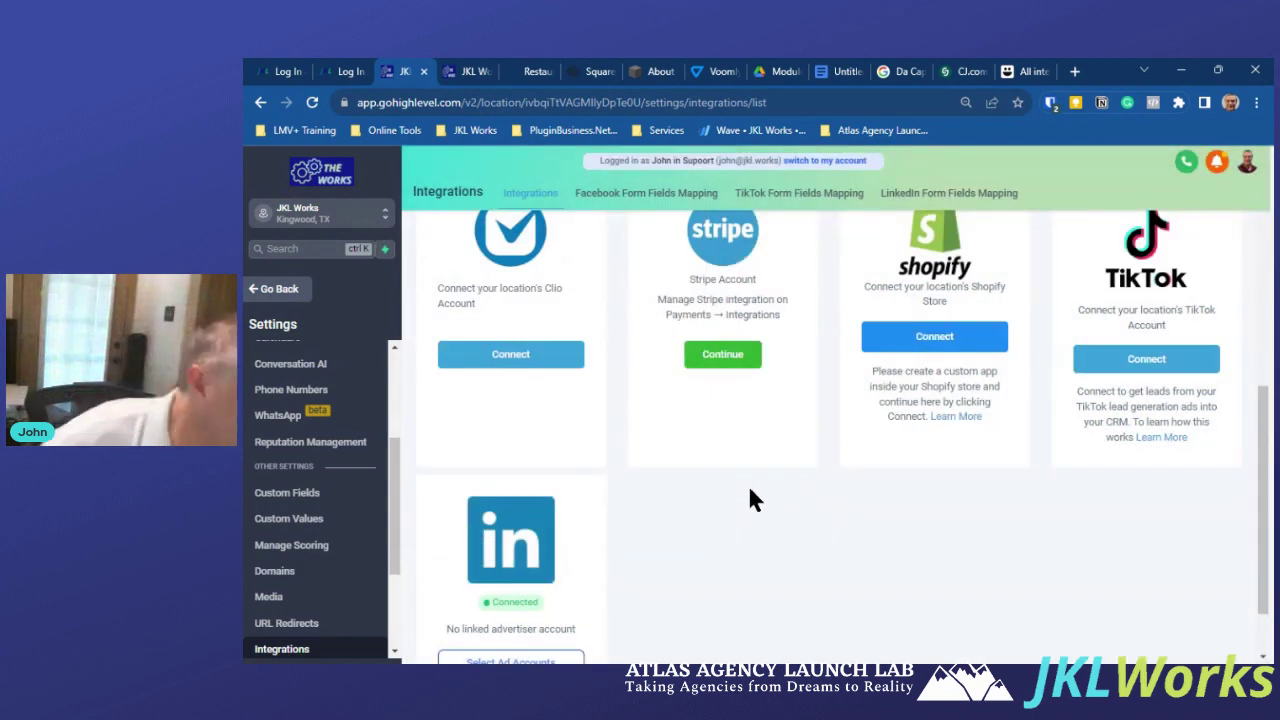
Log in as the JKL Admin user and switch from the JKL Works location to the agency view.
{"action": "left_click", "coordinate": [1247, 163]}
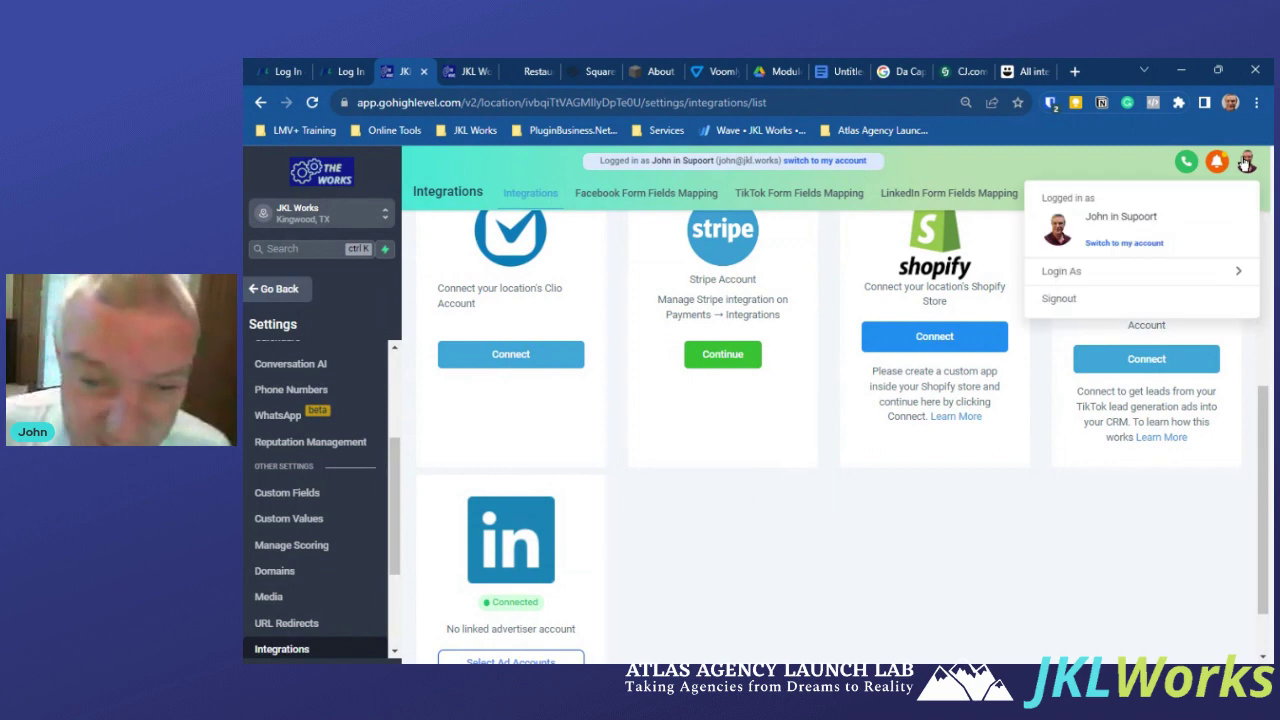
{"action": "left_click", "coordinate": [1058, 270]}
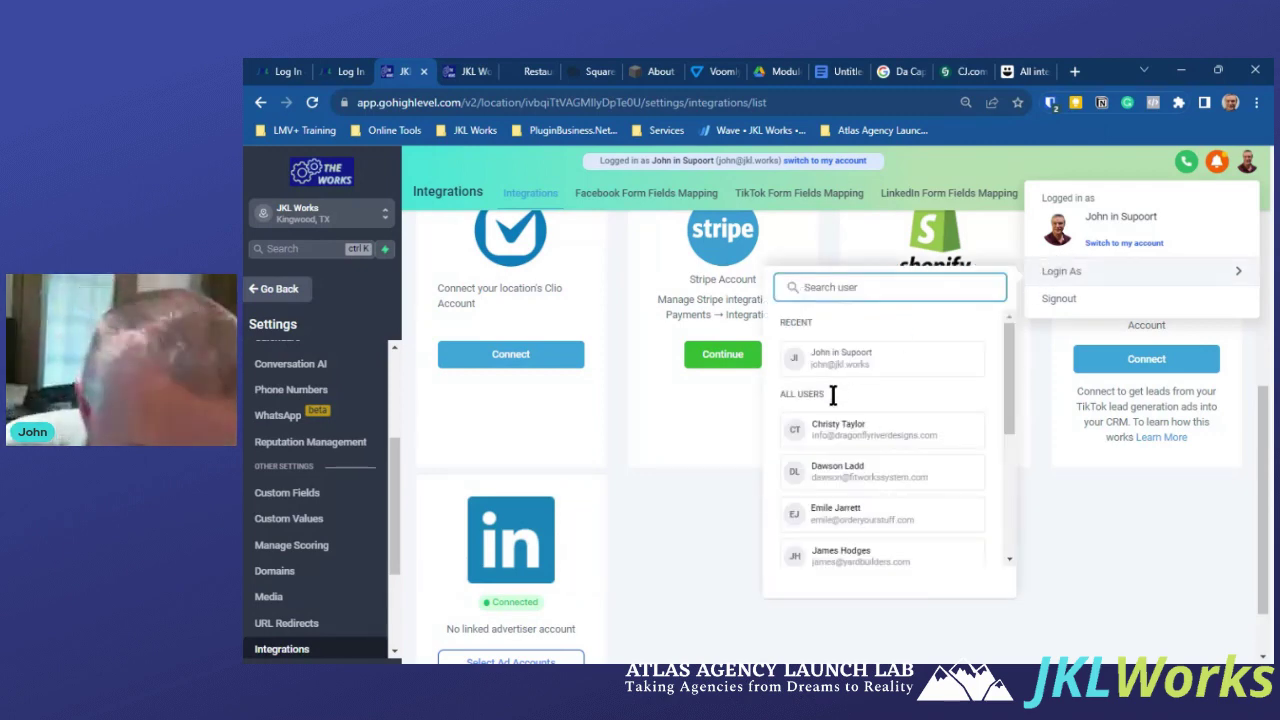
{"action": "scroll", "coordinate": [880, 408], "scroll_direction": "down", "scroll_amount": 5}
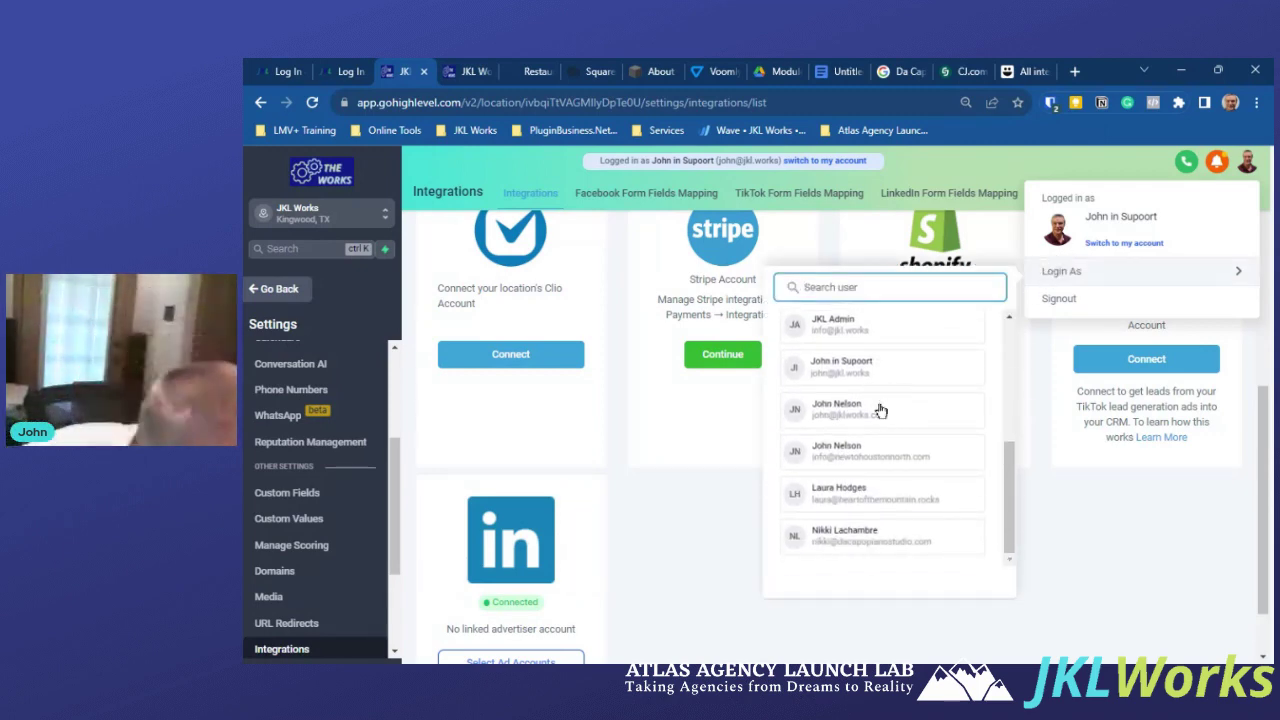
{"action": "left_click", "coordinate": [830, 322]}
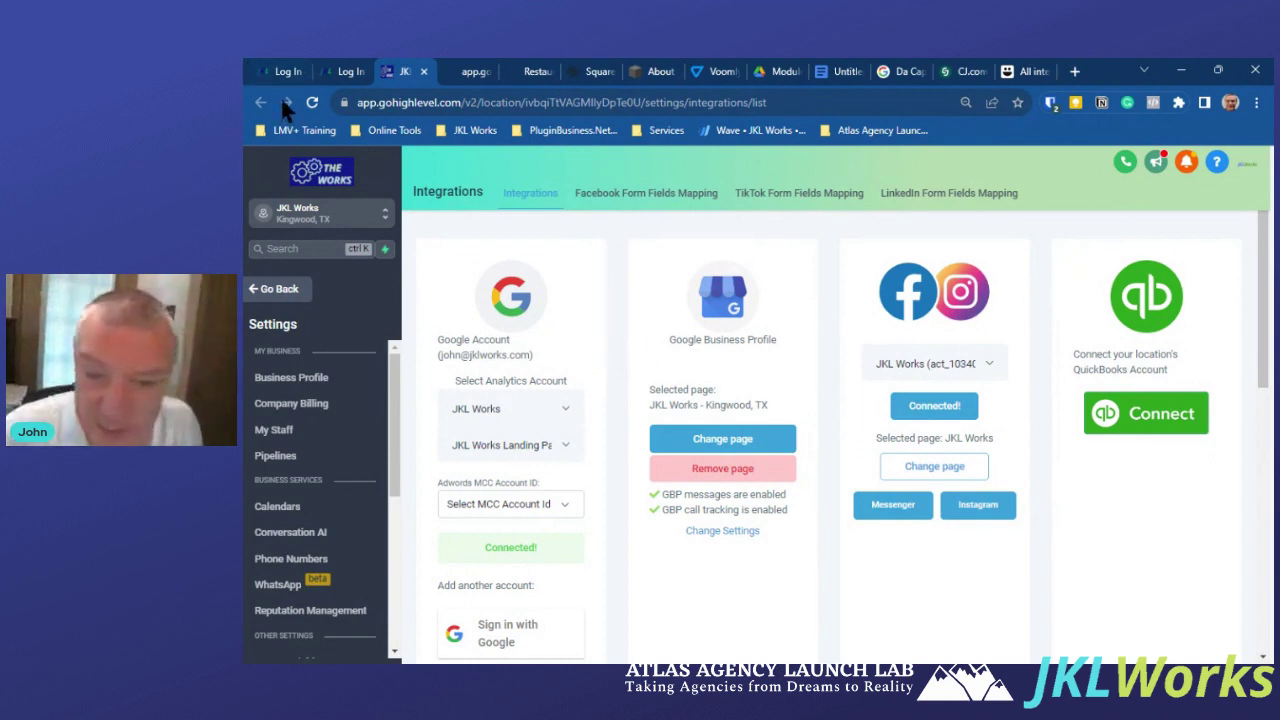
{"action": "left_click", "coordinate": [308, 211]}
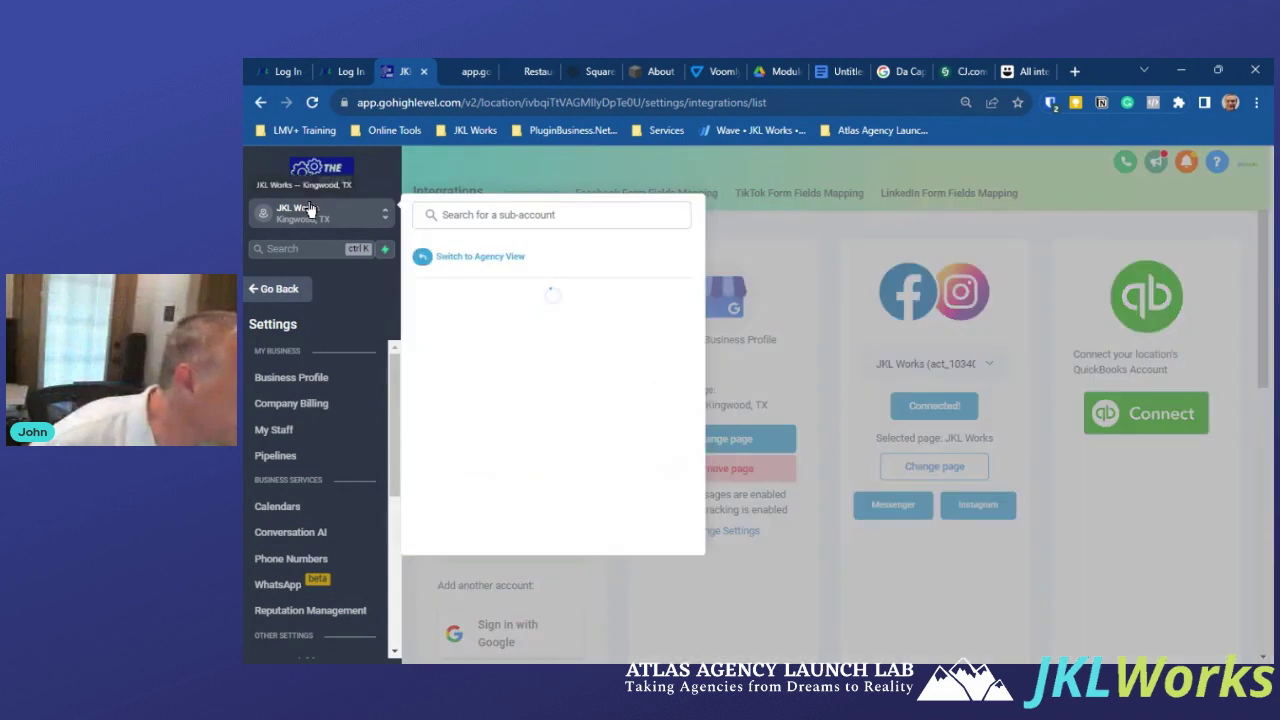
{"action": "left_click", "coordinate": [484, 255]}
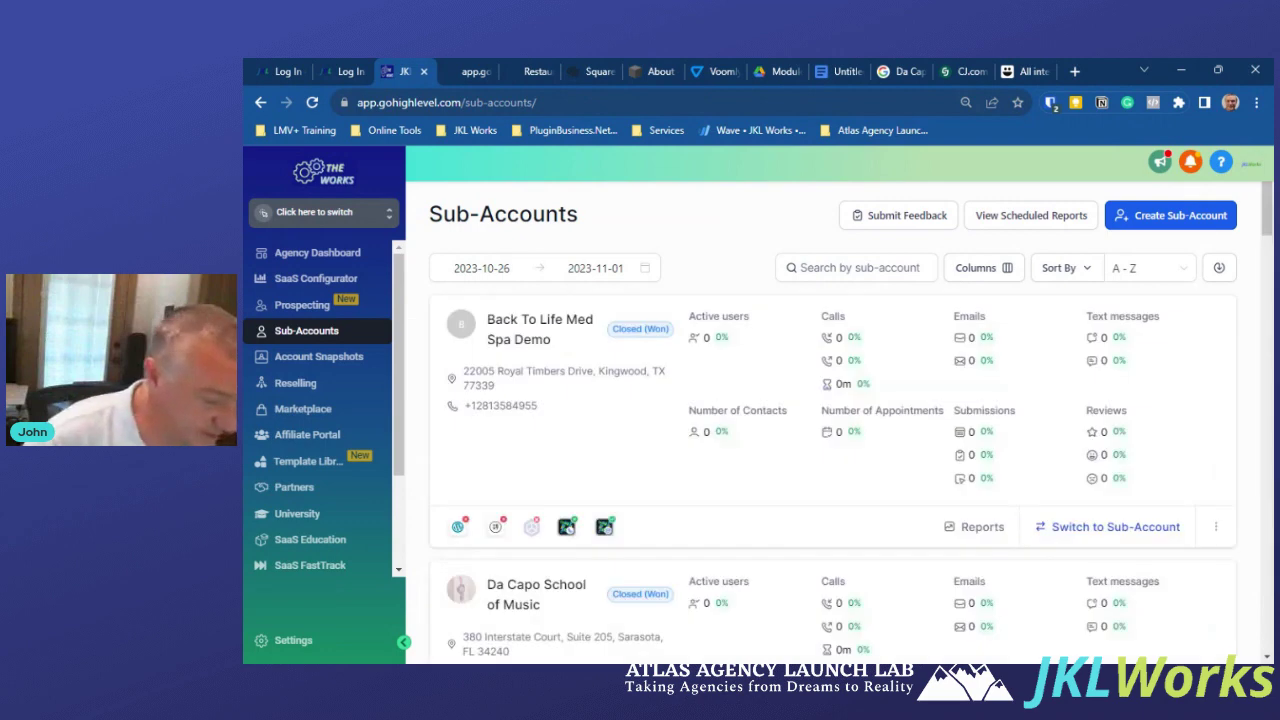
Examine the Yext, WhatsApp, WordPress and dedicated IP offers in the agency's Reselling settings, including how WhatsApp reselling works.
{"action": "left_click", "coordinate": [291, 388]}
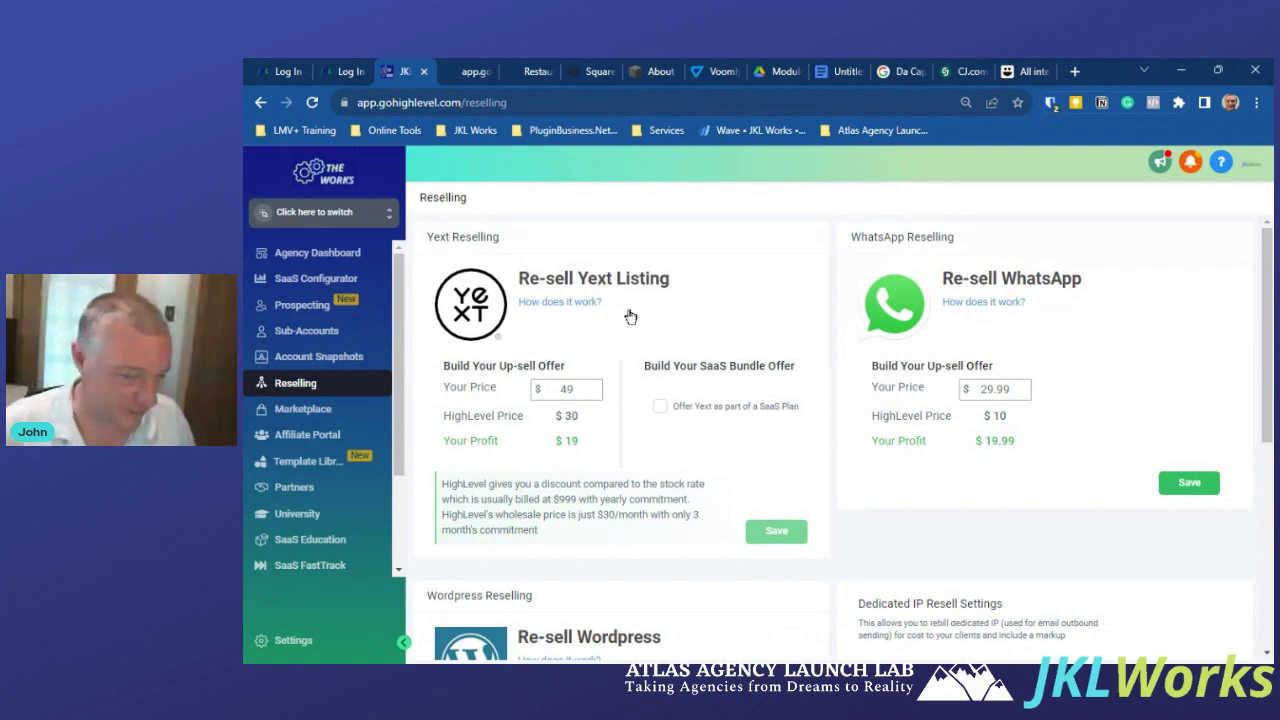
{"action": "scroll", "coordinate": [627, 301], "scroll_direction": "down", "scroll_amount": 5}
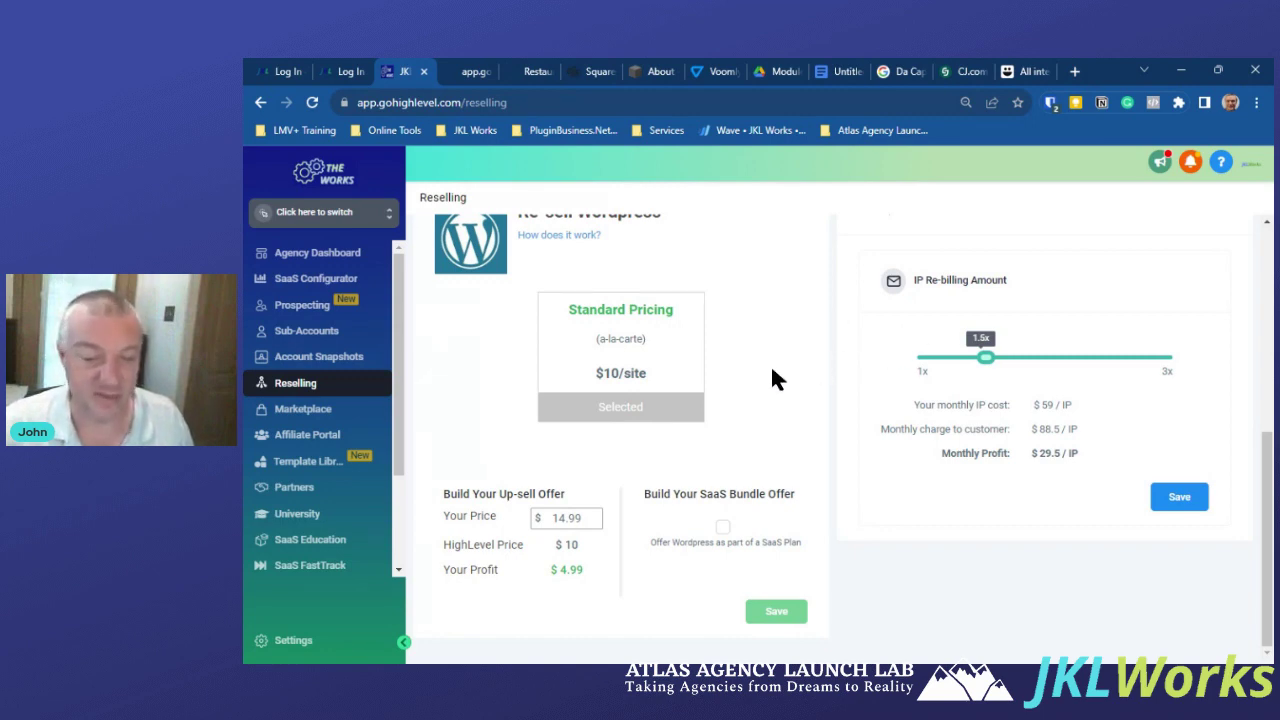
{"action": "scroll", "coordinate": [772, 369], "scroll_direction": "up", "scroll_amount": 5}
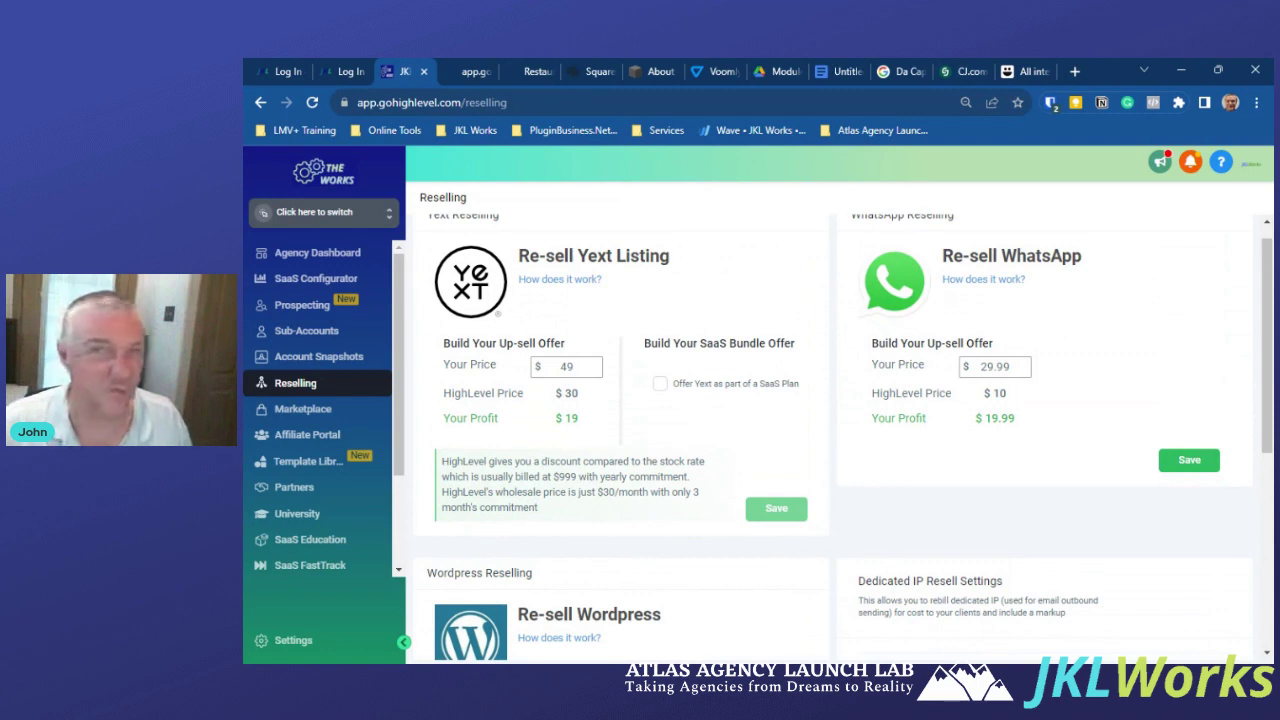
{"action": "scroll", "coordinate": [1050, 310], "scroll_direction": "up", "scroll_amount": 1}
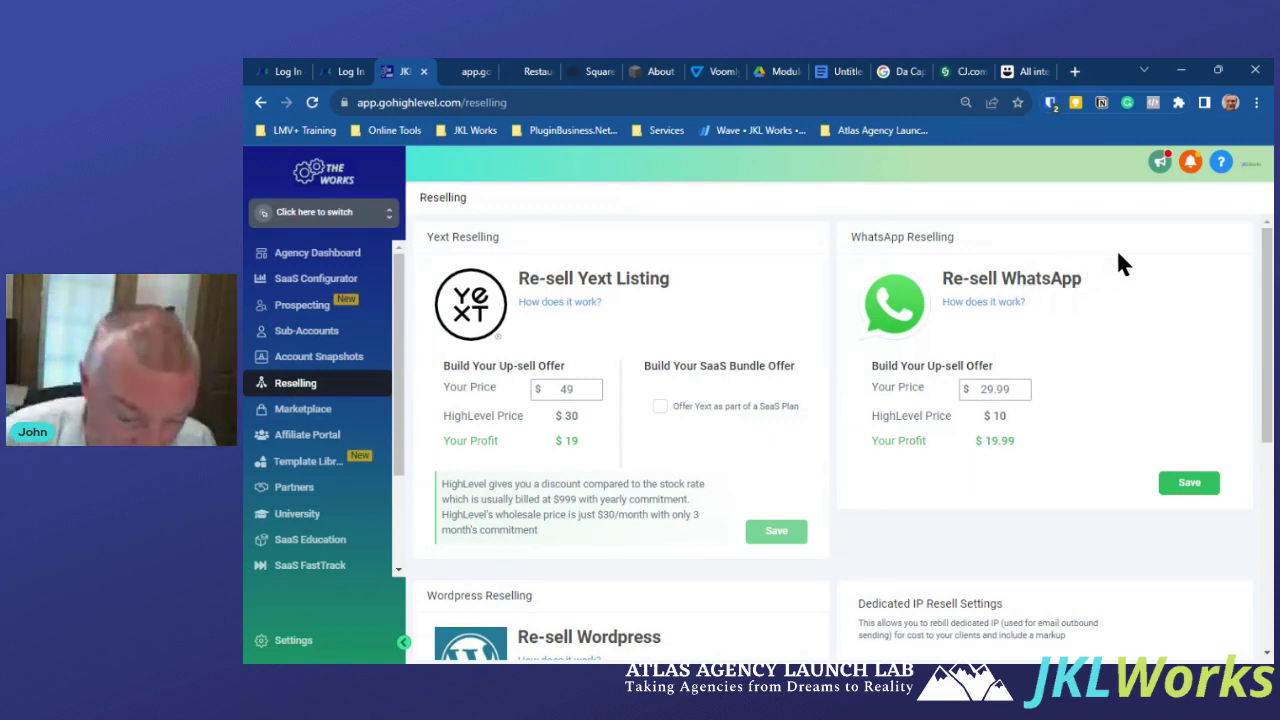
{"action": "left_click", "coordinate": [960, 306]}
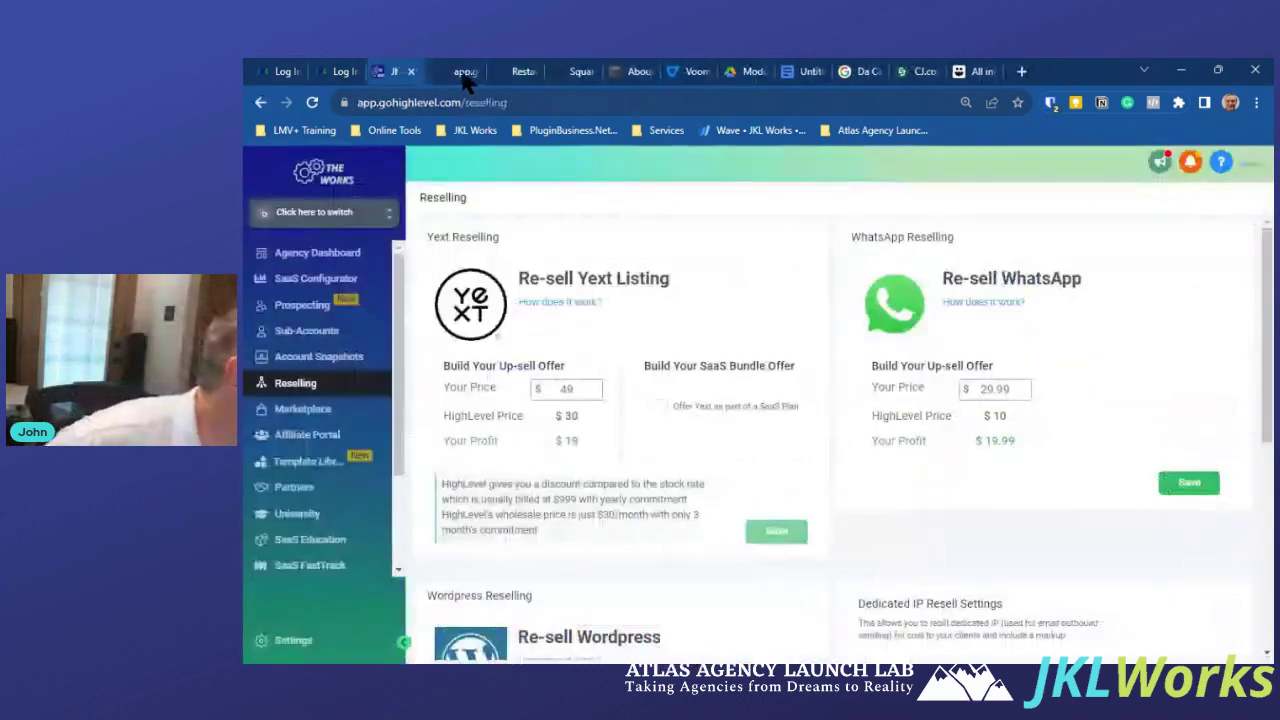
View the WhatsApp subscription payment page in the JKL Works location settings, leaving the card details empty.
{"action": "left_click", "coordinate": [472, 71]}
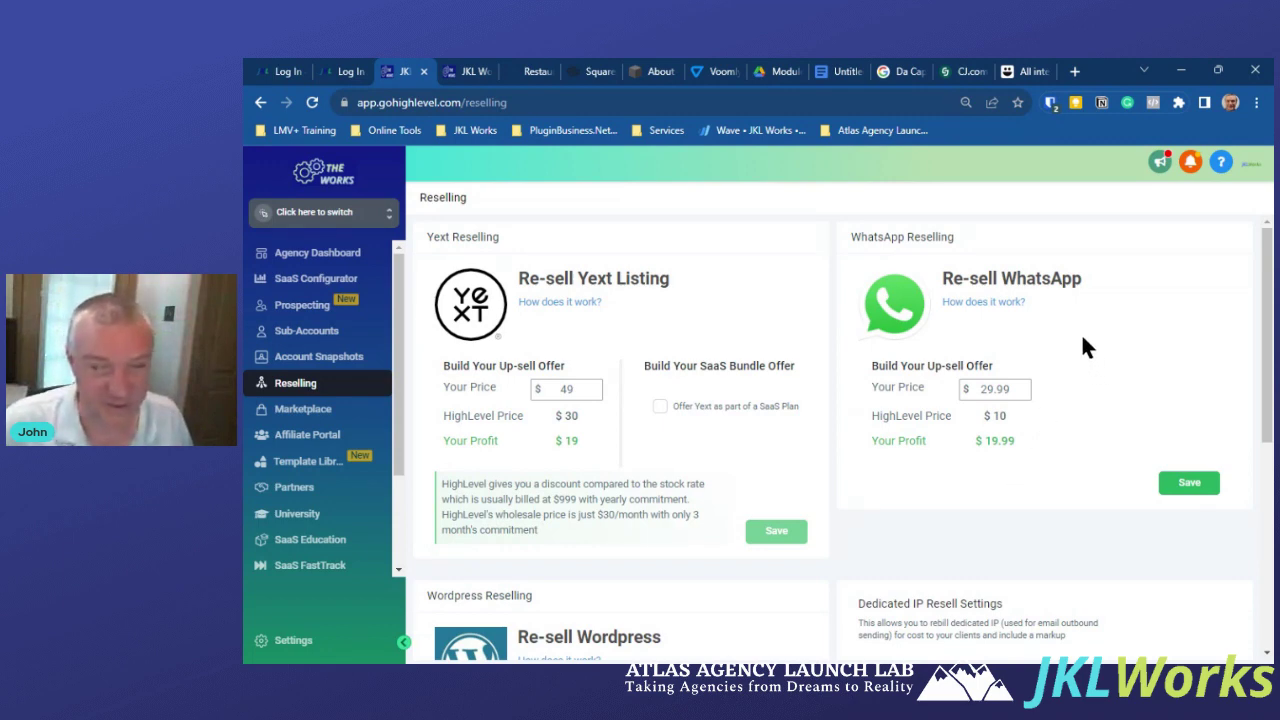
{"action": "key", "text": "ctrl+Tab"}
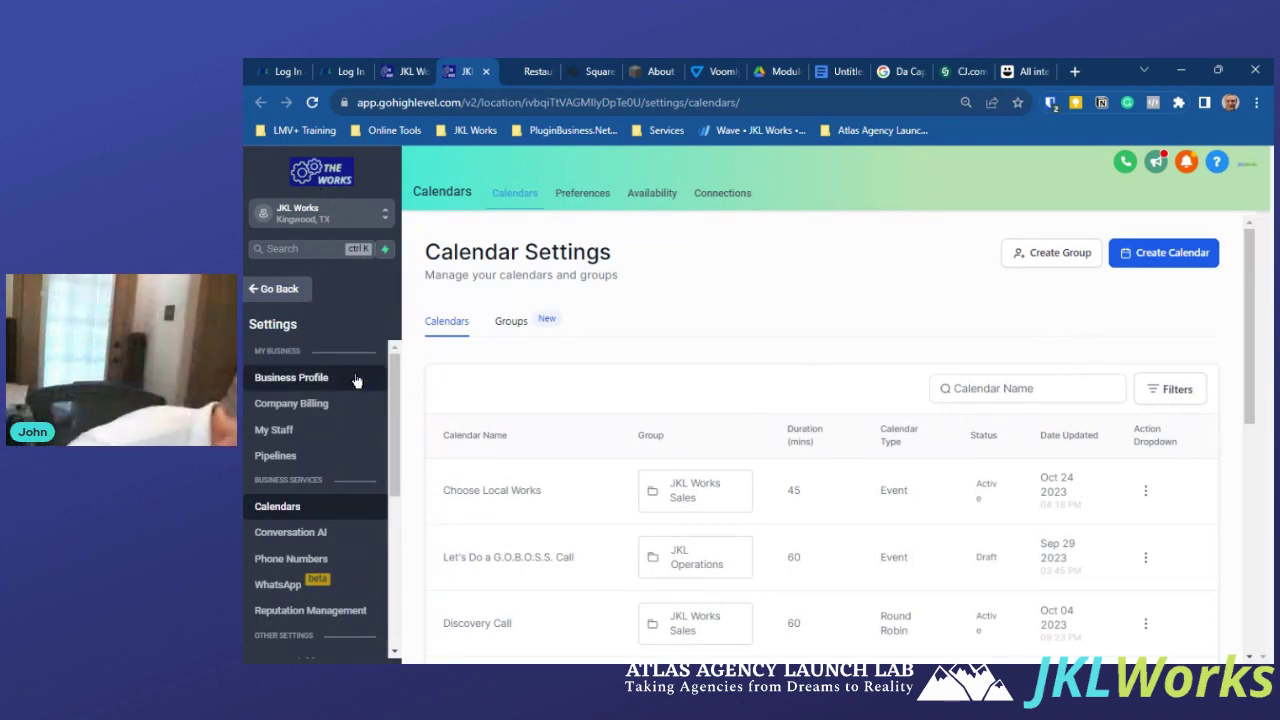
{"action": "scroll", "coordinate": [300, 462], "scroll_direction": "down", "scroll_amount": 3}
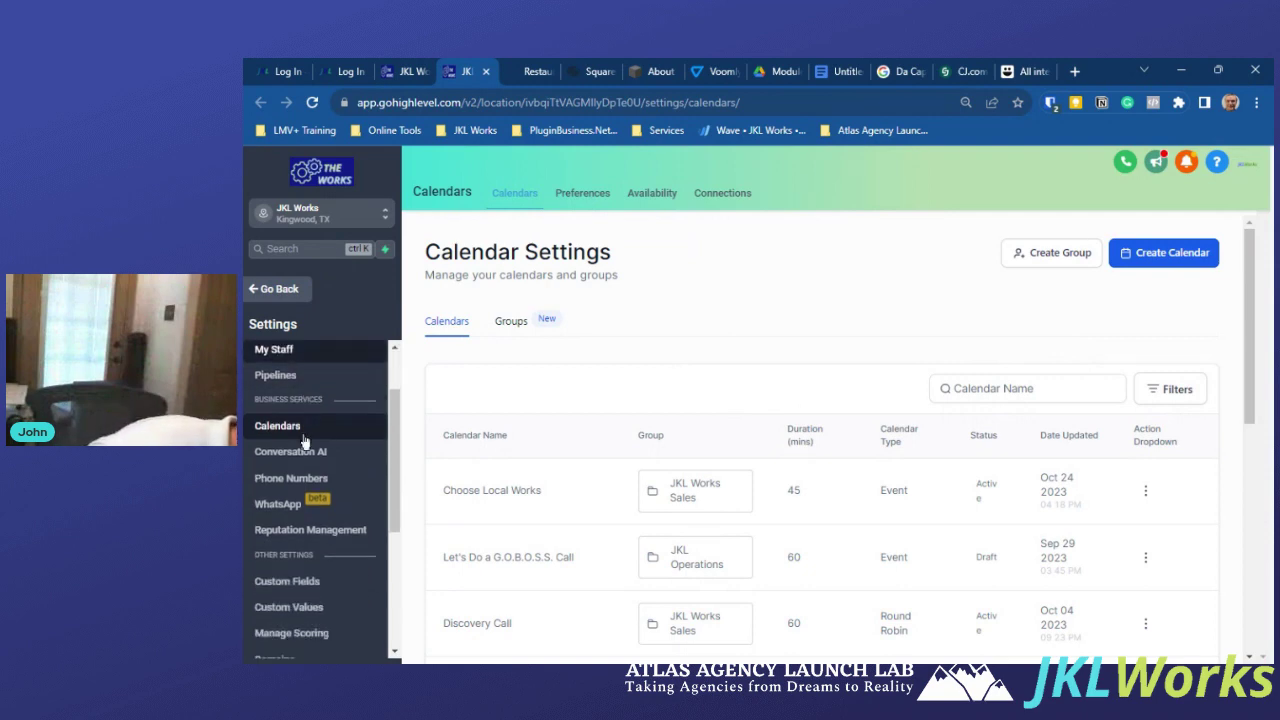
{"action": "left_click", "coordinate": [289, 431]}
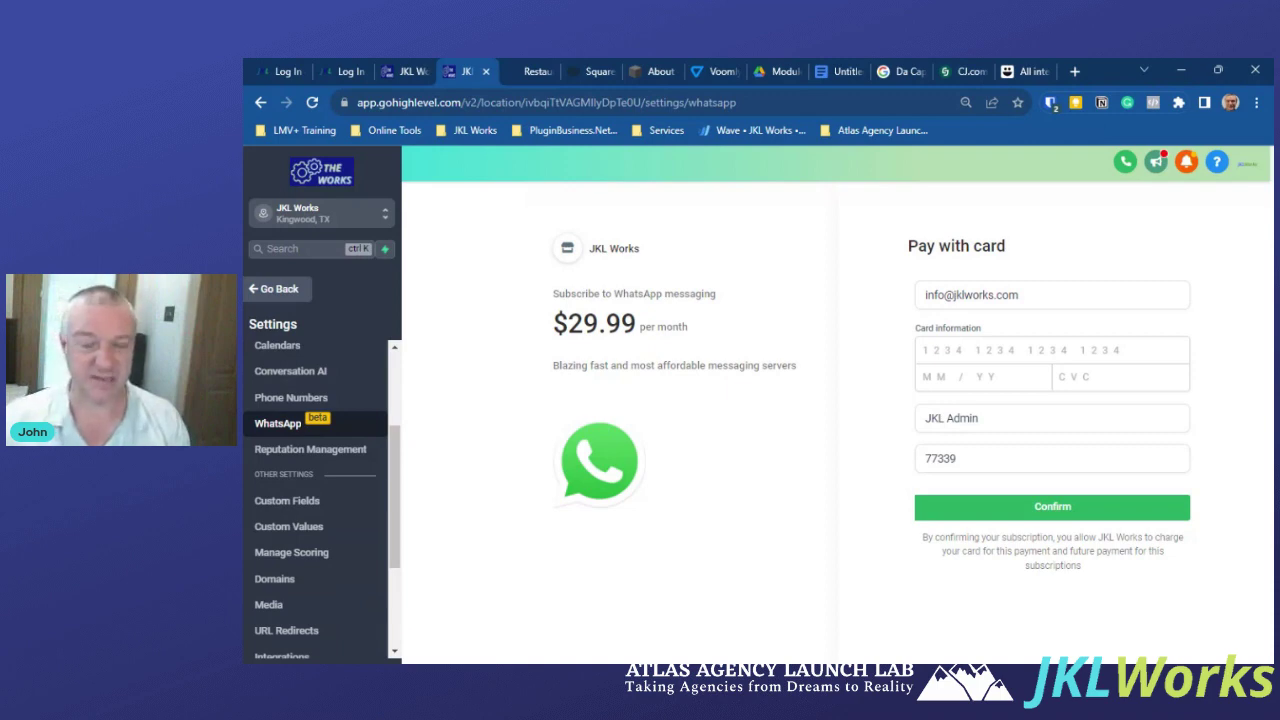
{"action": "left_click", "coordinate": [1030, 410]}
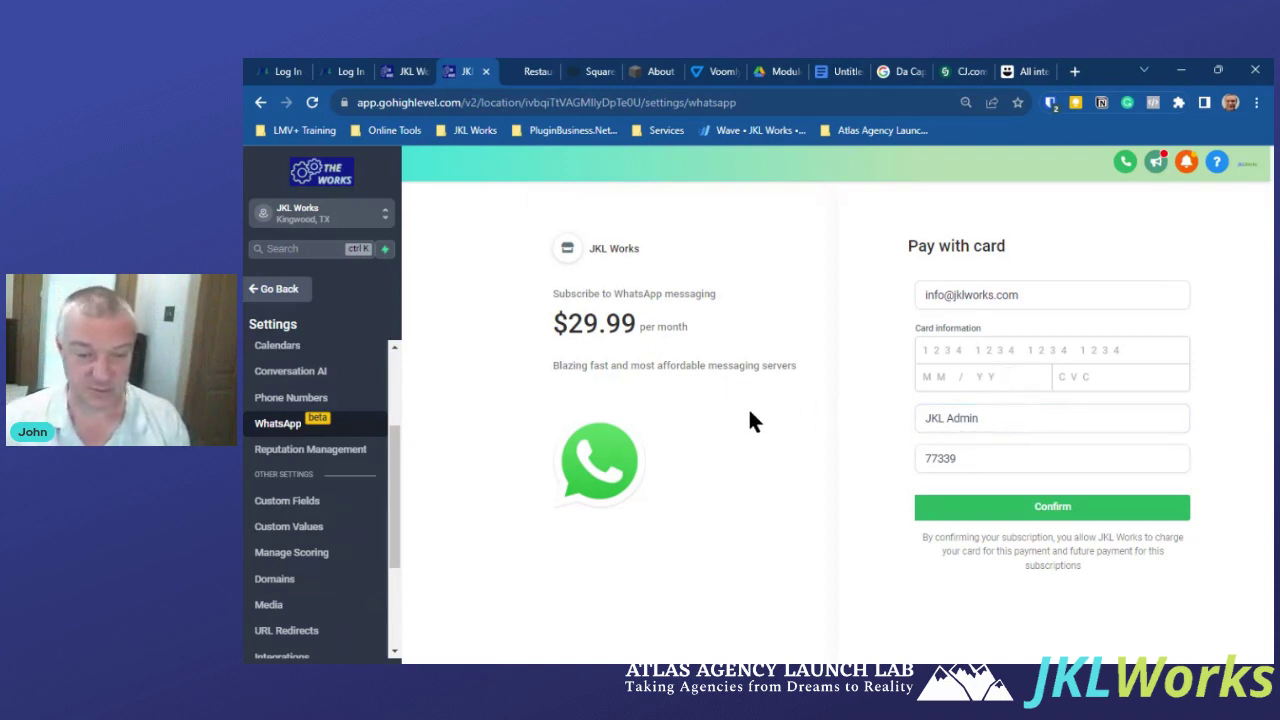